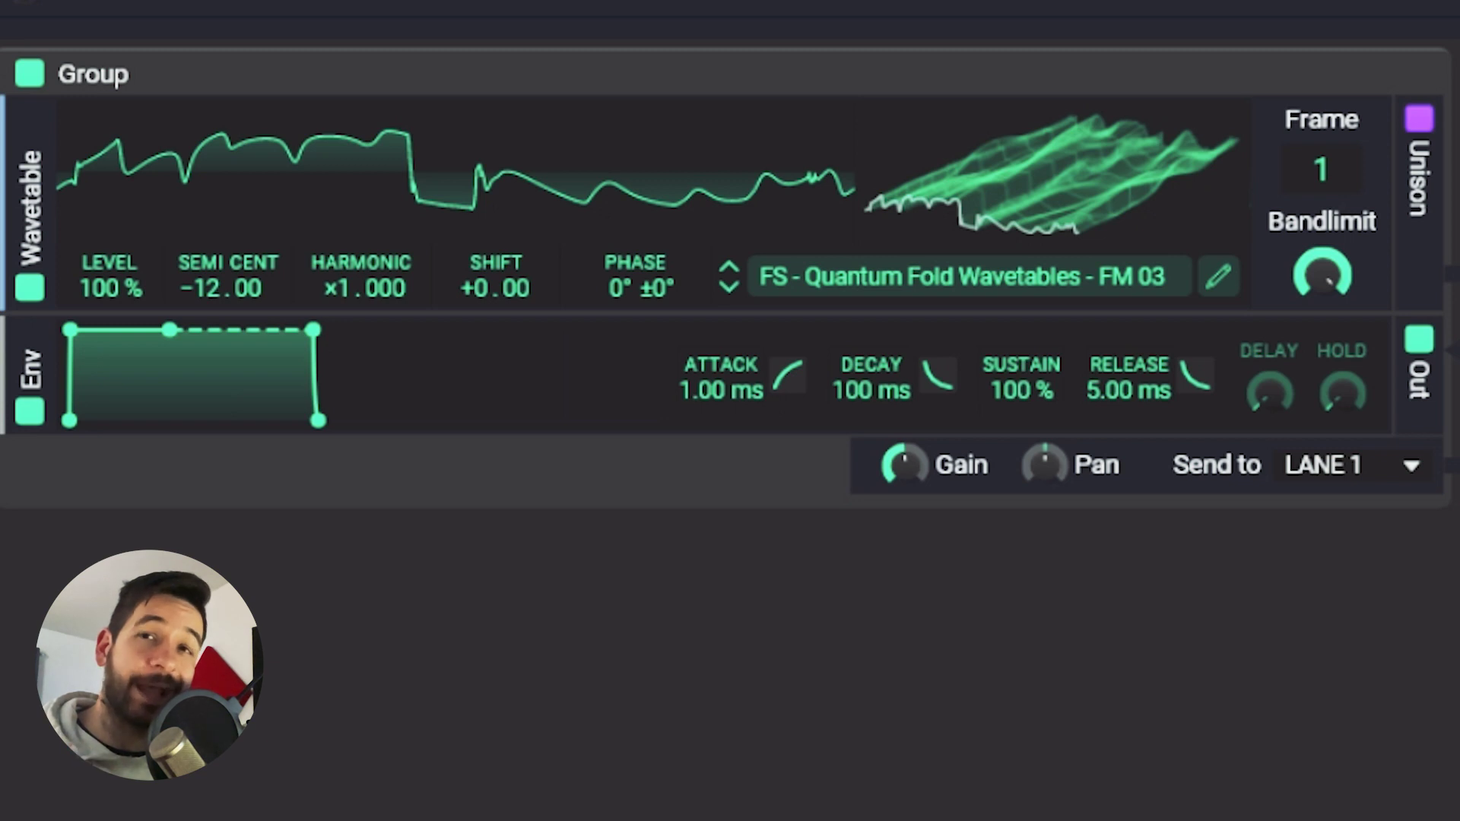
Step: Scrub through FM 03's frames, load FS - Quantum Fold Wavetables - Spark 01, and scrub its frames
{"action": "left_click_drag", "start_coordinate": [1150, 247], "coordinate": [1150, 125]}
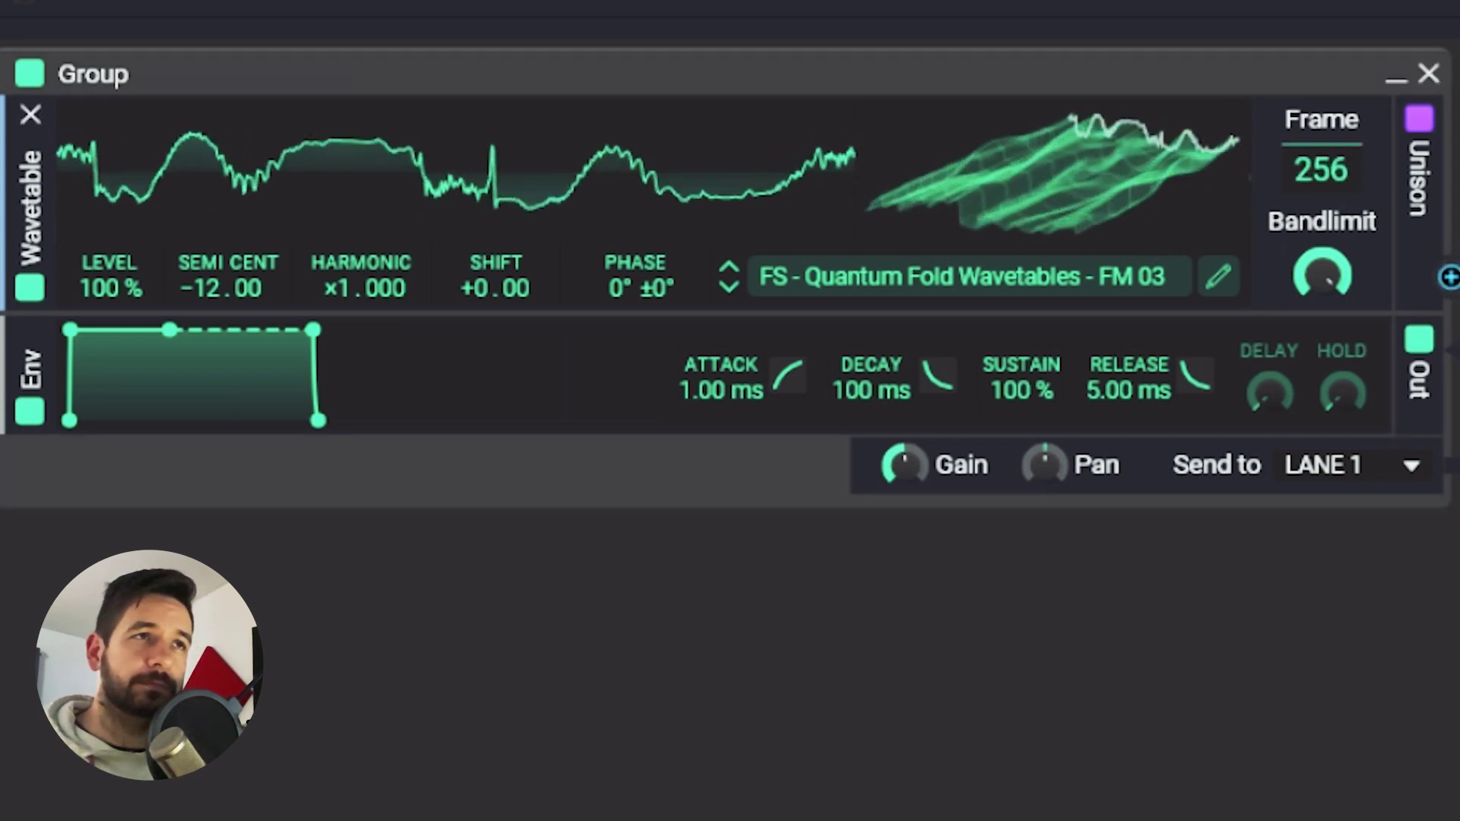
{"action": "left_click_drag", "start_coordinate": [1141, 244], "coordinate": [1169, 704]}
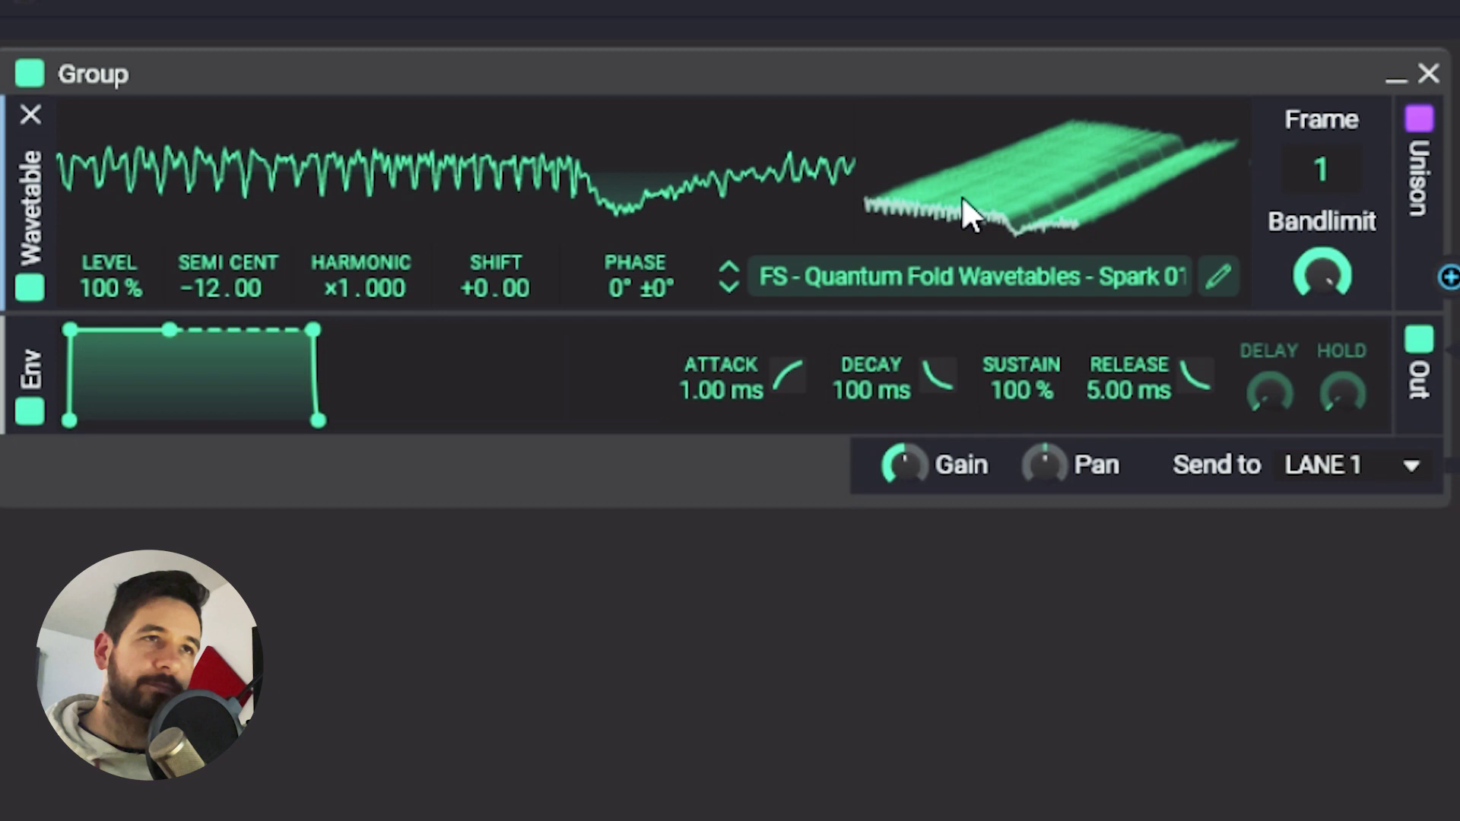
{"action": "mouse_move", "coordinate": [968, 212]}
{"action": "left_mouse_down"}
{"action": "mouse_move", "coordinate": [968, 146]}
{"action": "mouse_move", "coordinate": [968, 203]}
{"action": "left_mouse_up"}
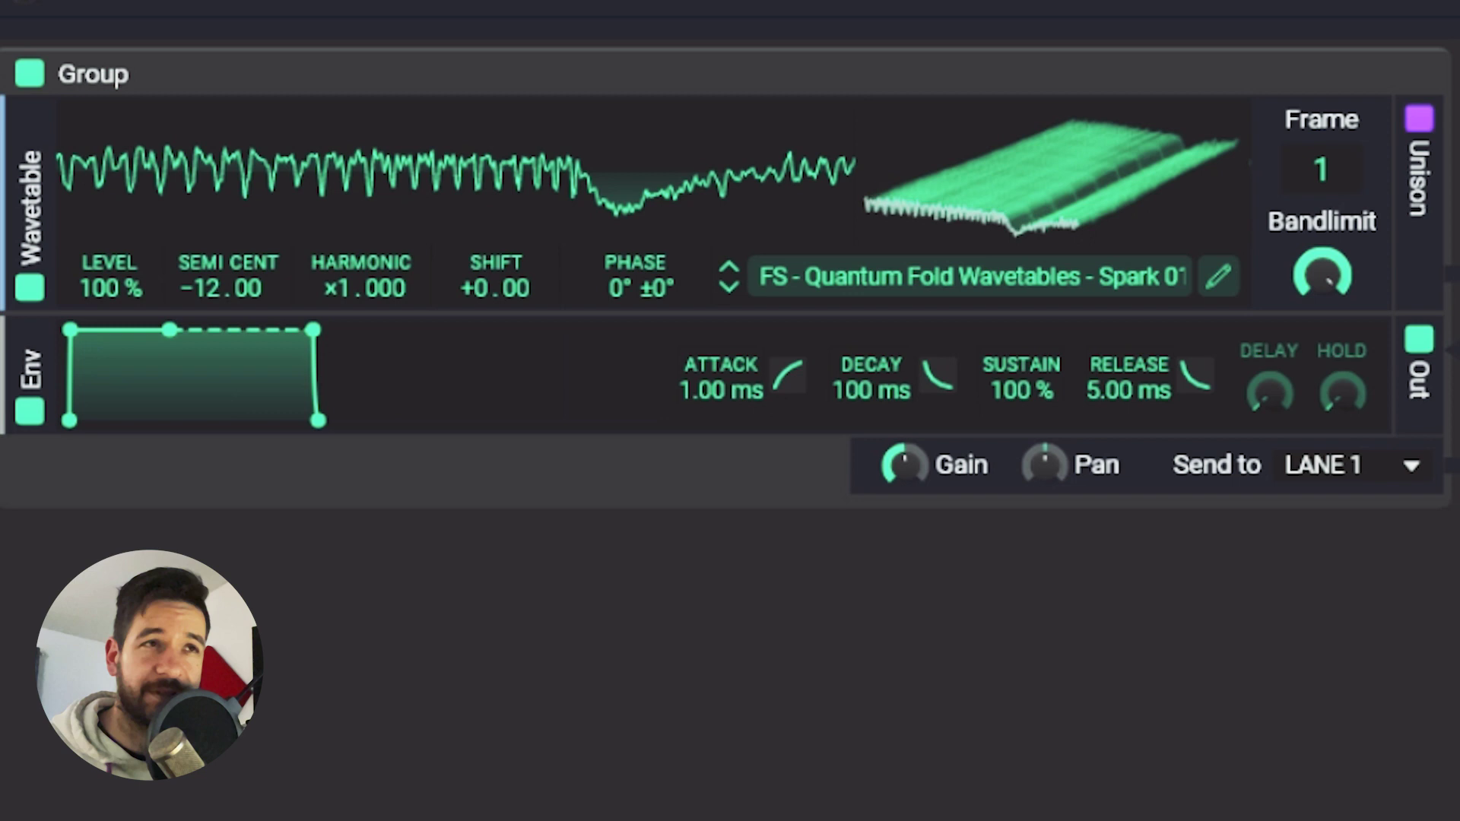
Step: Drop an audio file onto the Spark 01 wavetable, scan its new frames, then return to frame 1
{"action": "left_click_drag", "start_coordinate": [1050, 183], "coordinate": [1255, 630]}
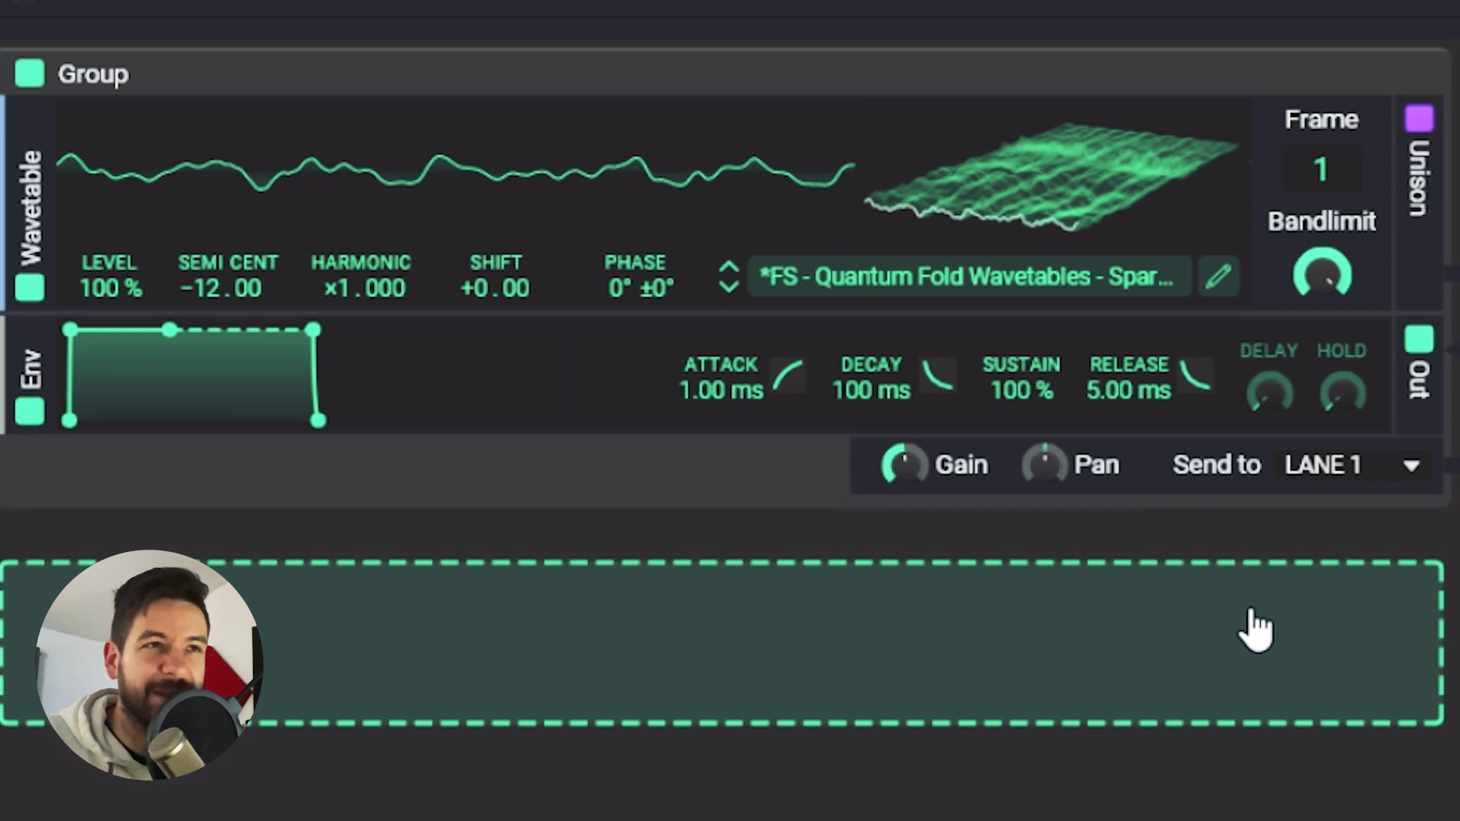
{"action": "left_click_drag", "start_coordinate": [1320, 203], "coordinate": [1320, 117]}
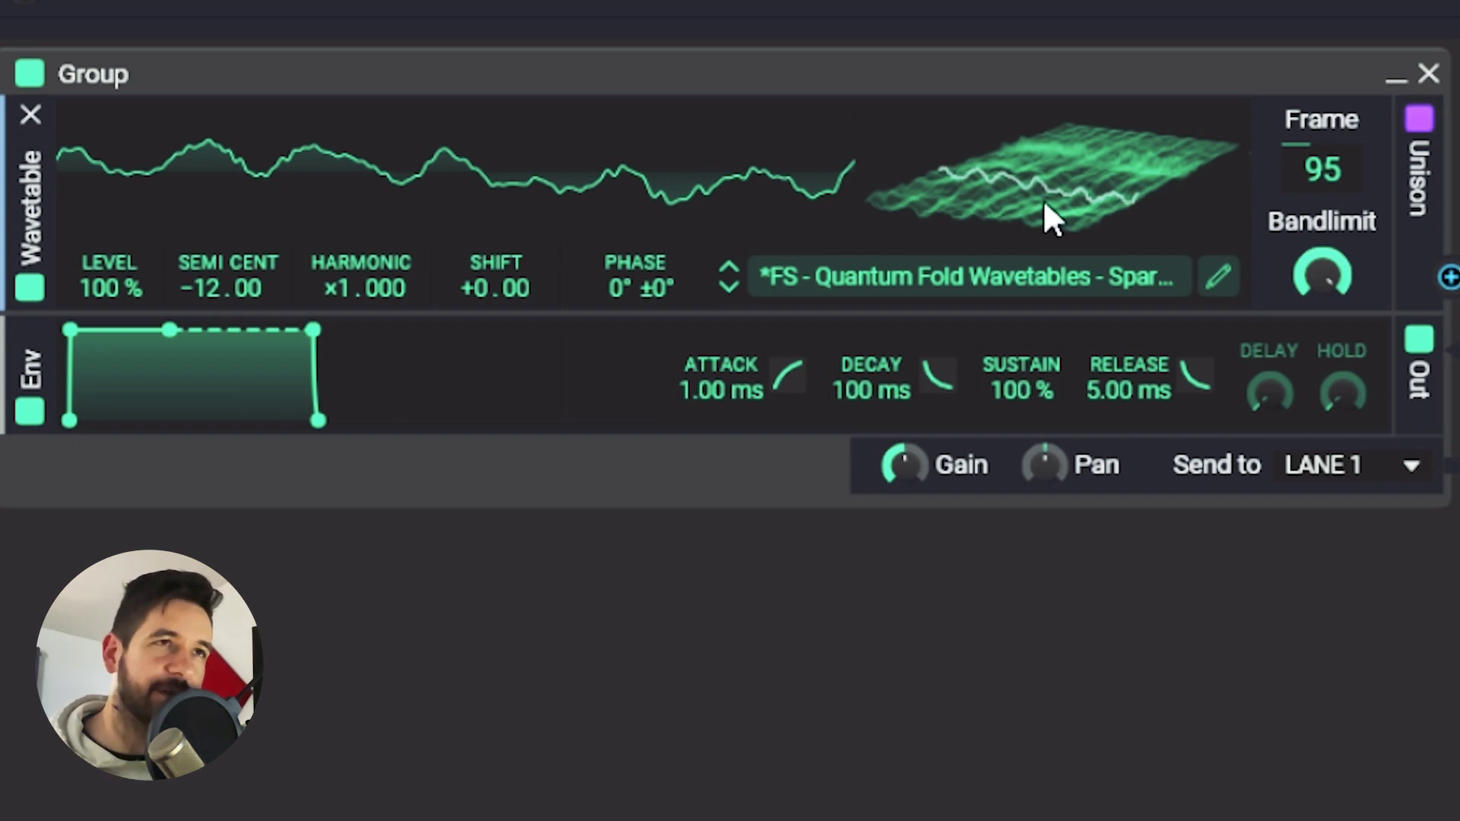
{"action": "left_click_drag", "start_coordinate": [1047, 215], "coordinate": [1082, 222]}
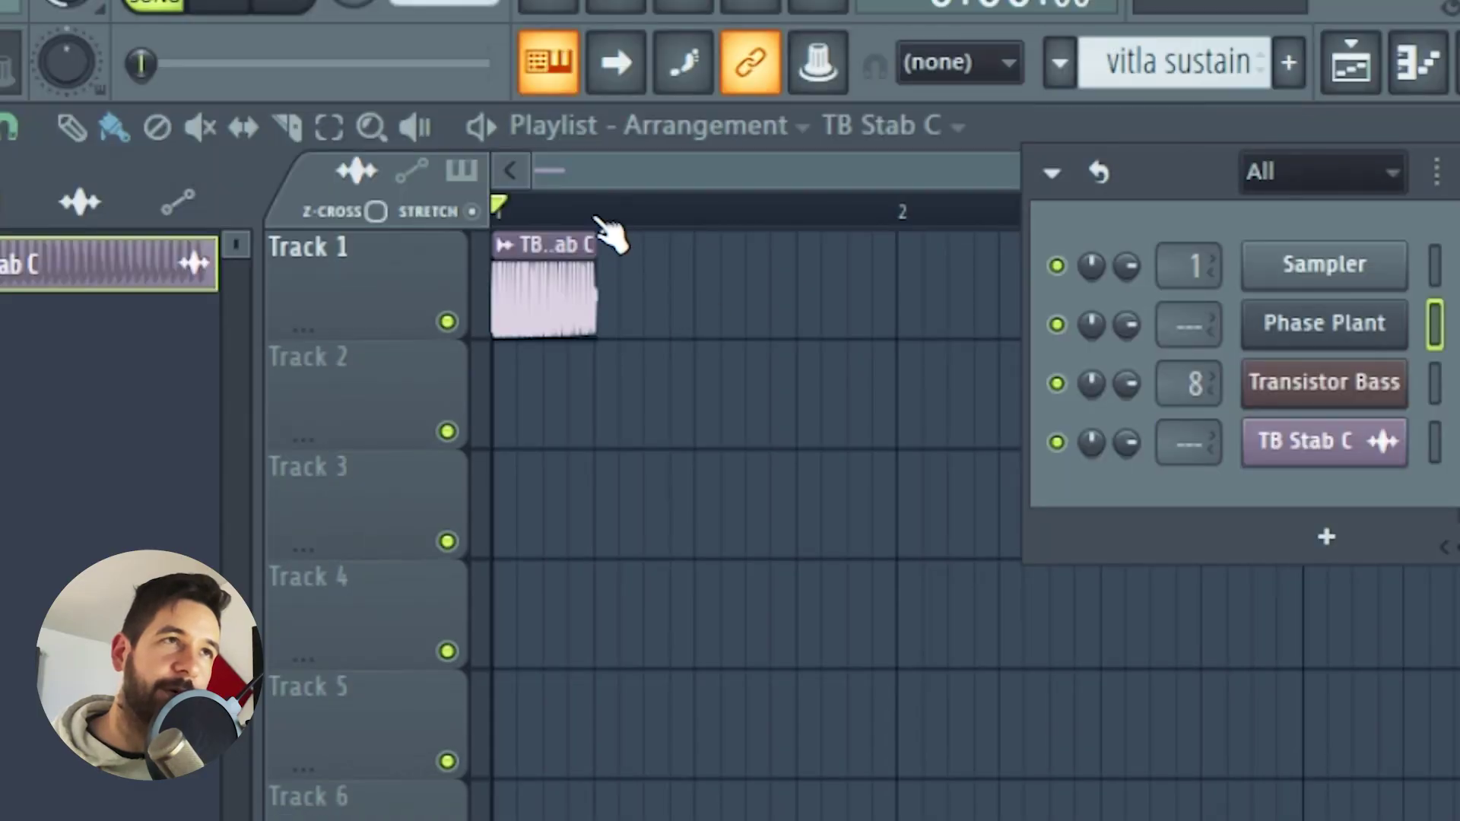
{"action": "left_click_drag", "start_coordinate": [603, 235], "coordinate": [532, 196]}
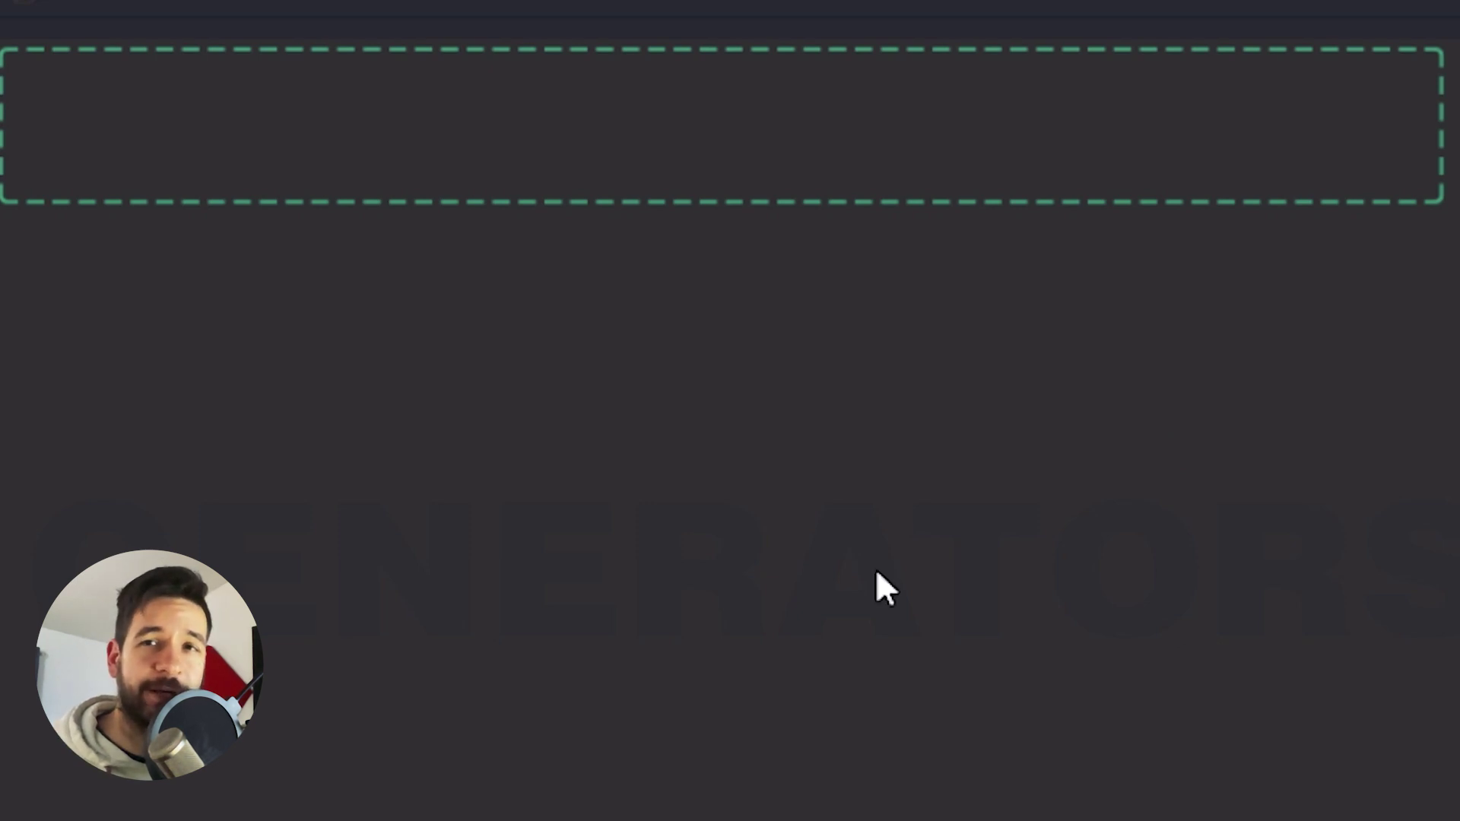
Step: Add a Wavetable generator, start File > Create from Sample in its editor, keeping phase alignment LOCK ALL
{"action": "left_click", "coordinate": [744, 171]}
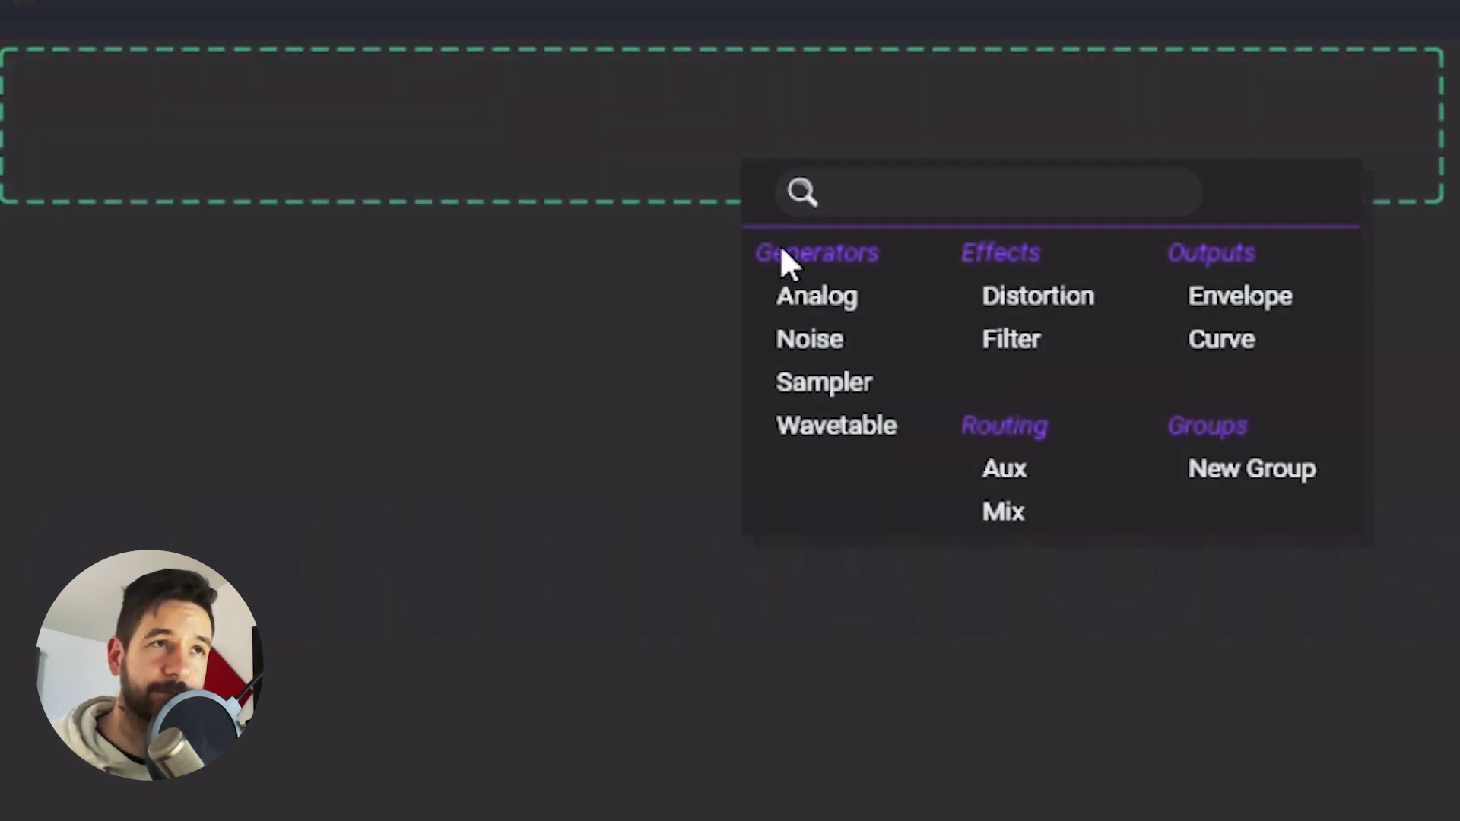
{"action": "left_click", "coordinate": [839, 430]}
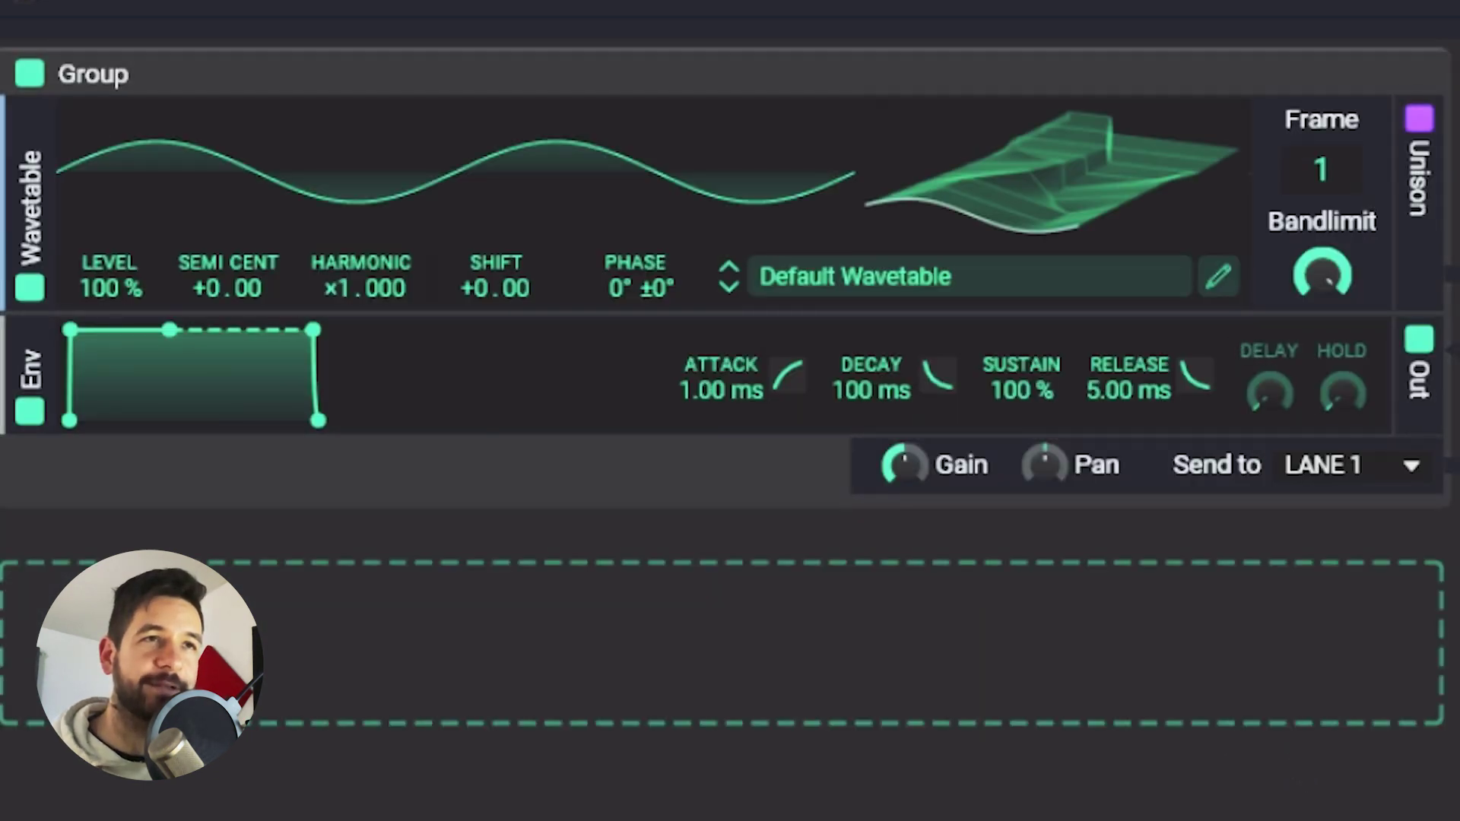
{"action": "left_click", "coordinate": [1217, 276]}
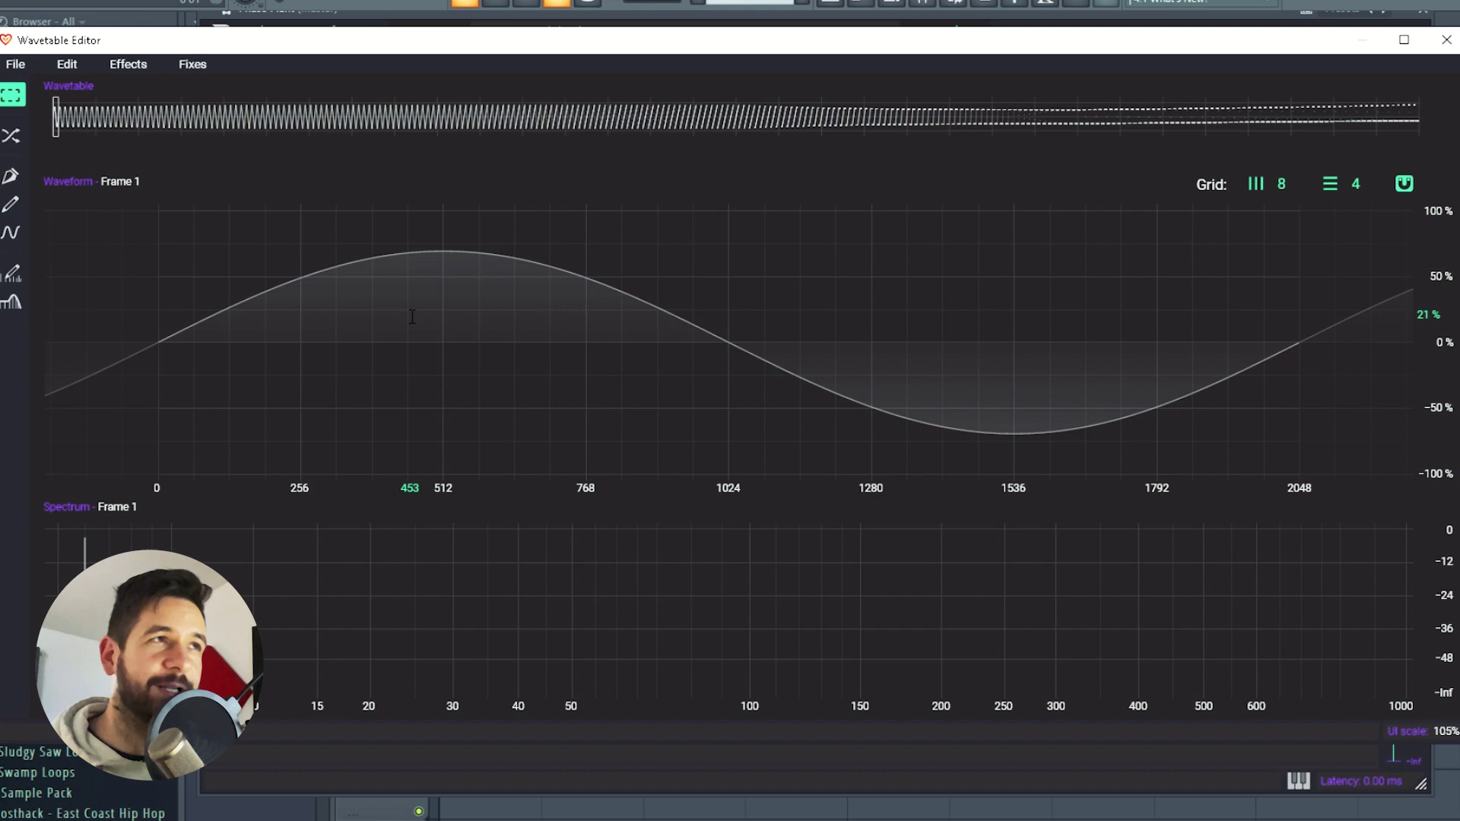
{"action": "left_click", "coordinate": [13, 64]}
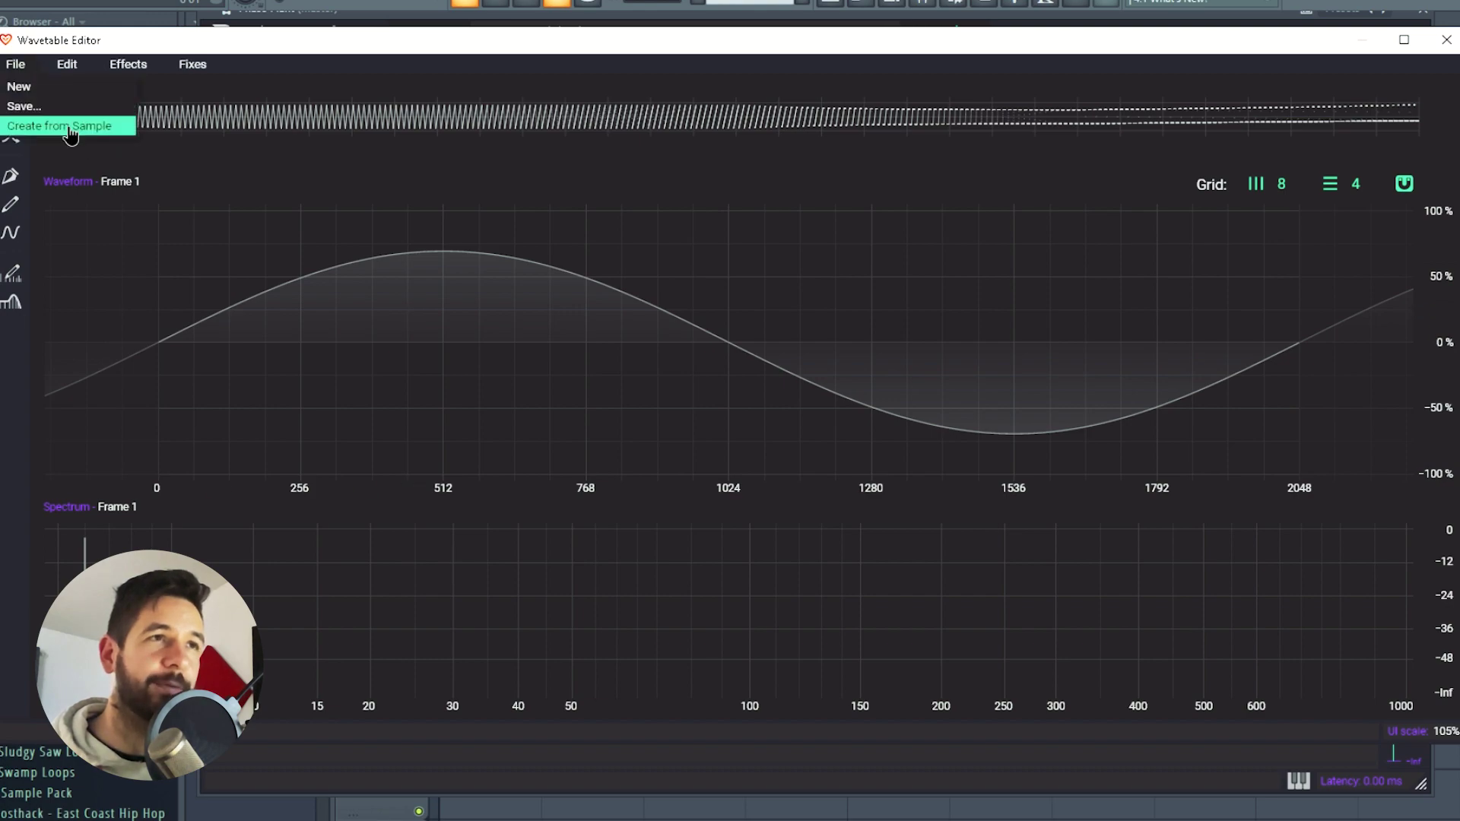
{"action": "left_click", "coordinate": [69, 126]}
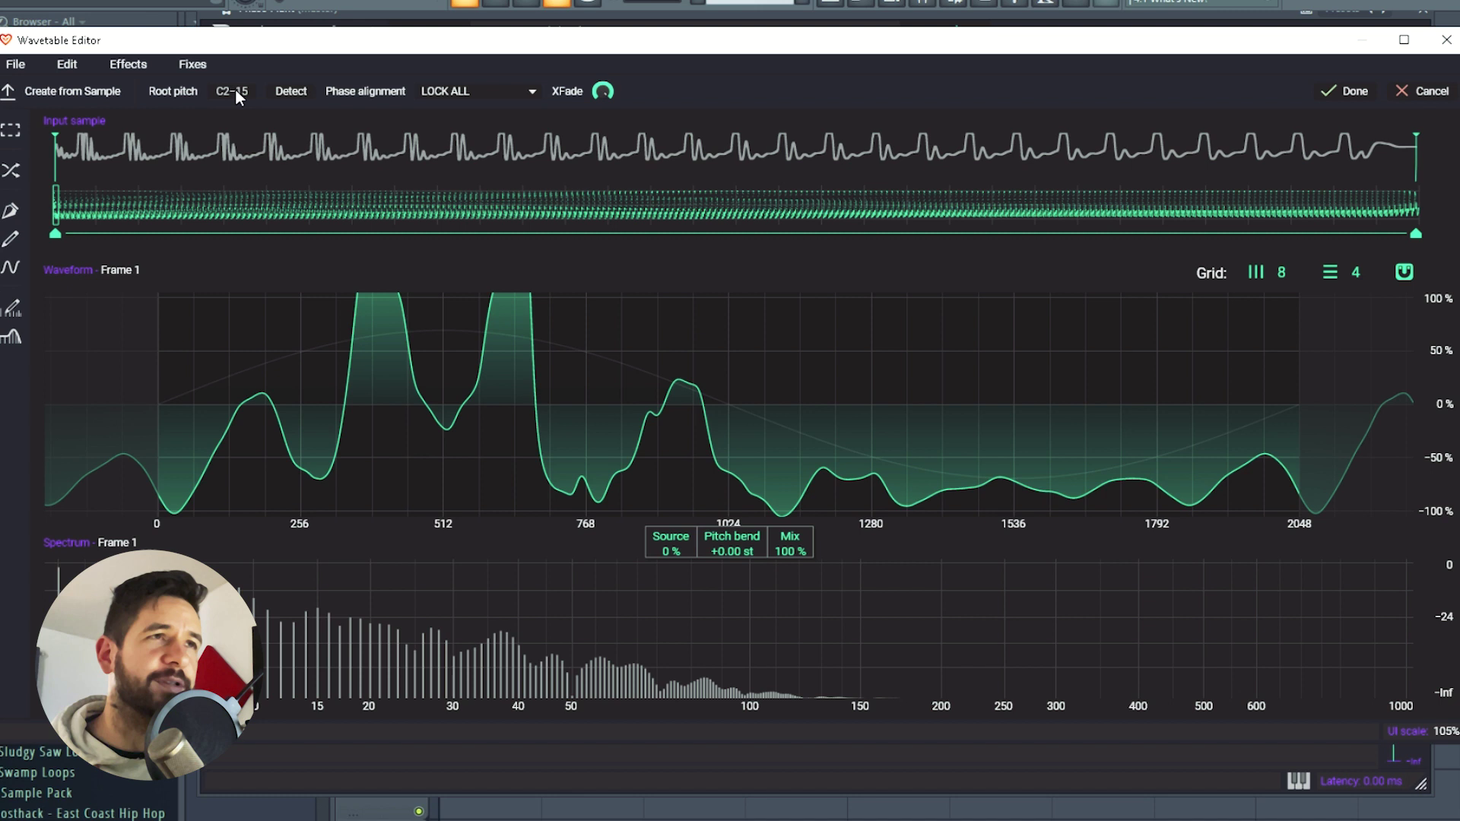
{"action": "left_click", "coordinate": [486, 100]}
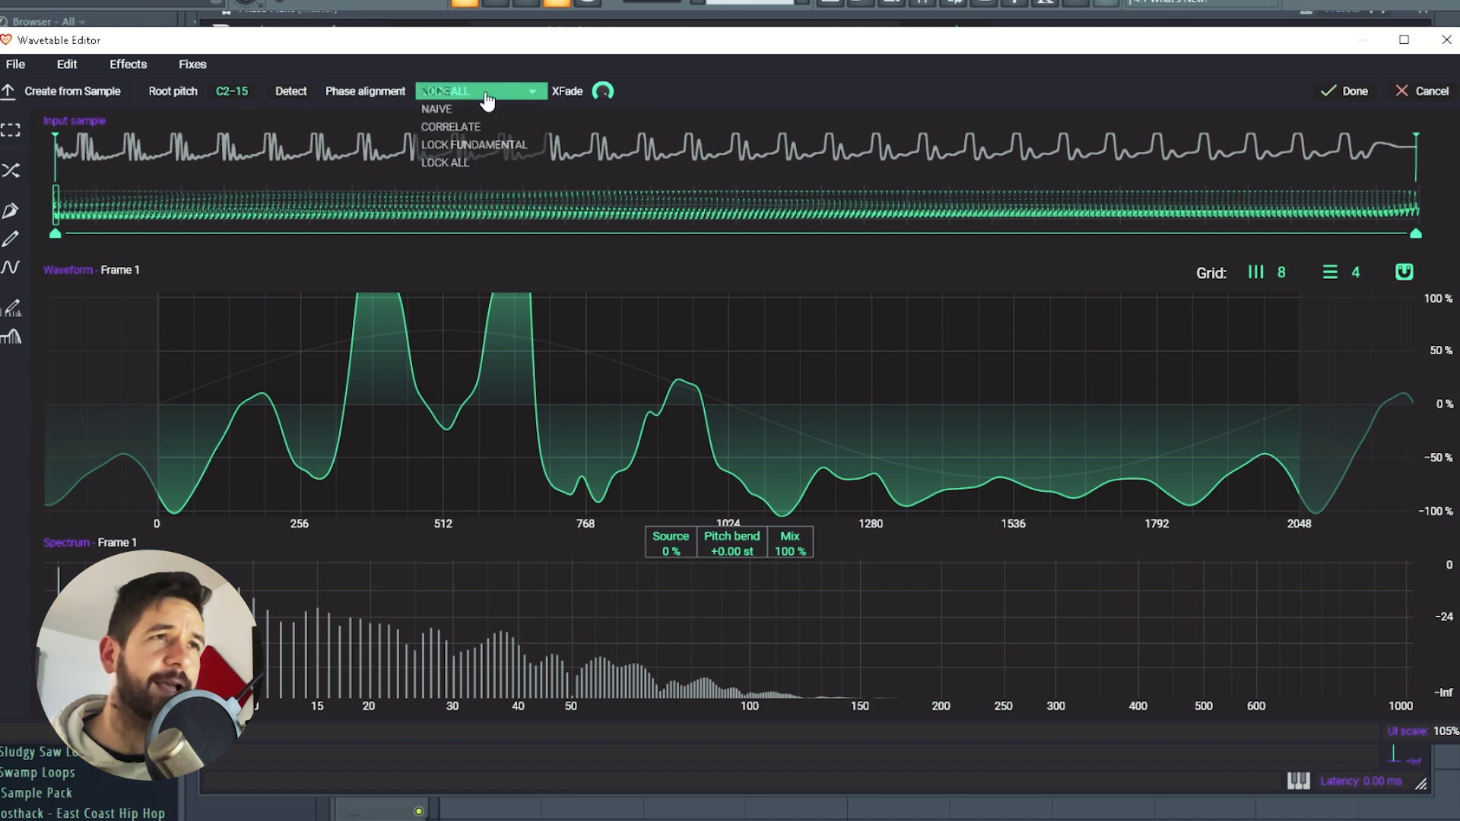
{"action": "left_click", "coordinate": [715, 88]}
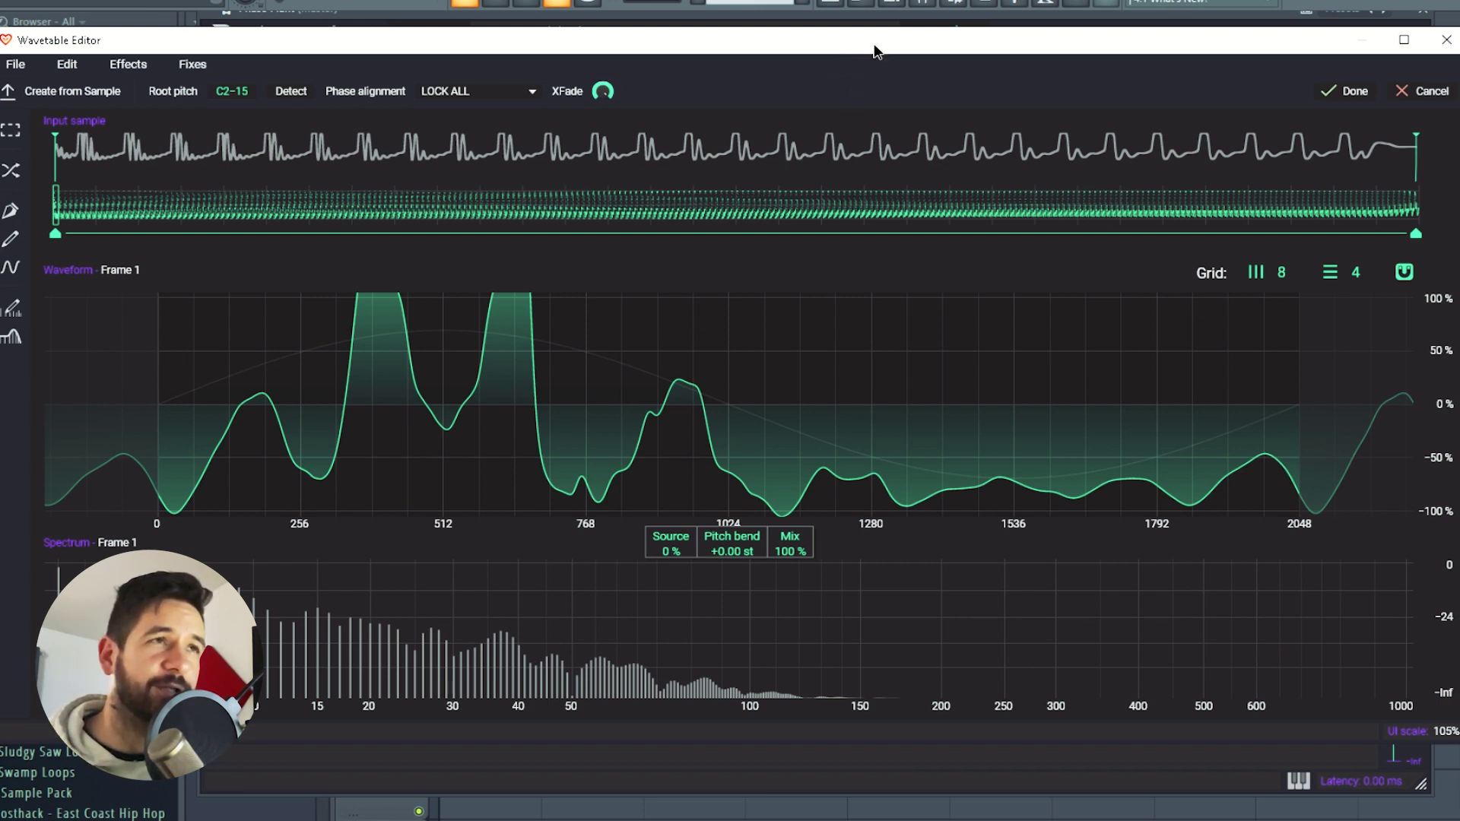
Step: Move the Wavetable Editor aside and scrub through the sample-built wavetable's first frames
{"action": "left_click_drag", "start_coordinate": [873, 46], "coordinate": [525, 4]}
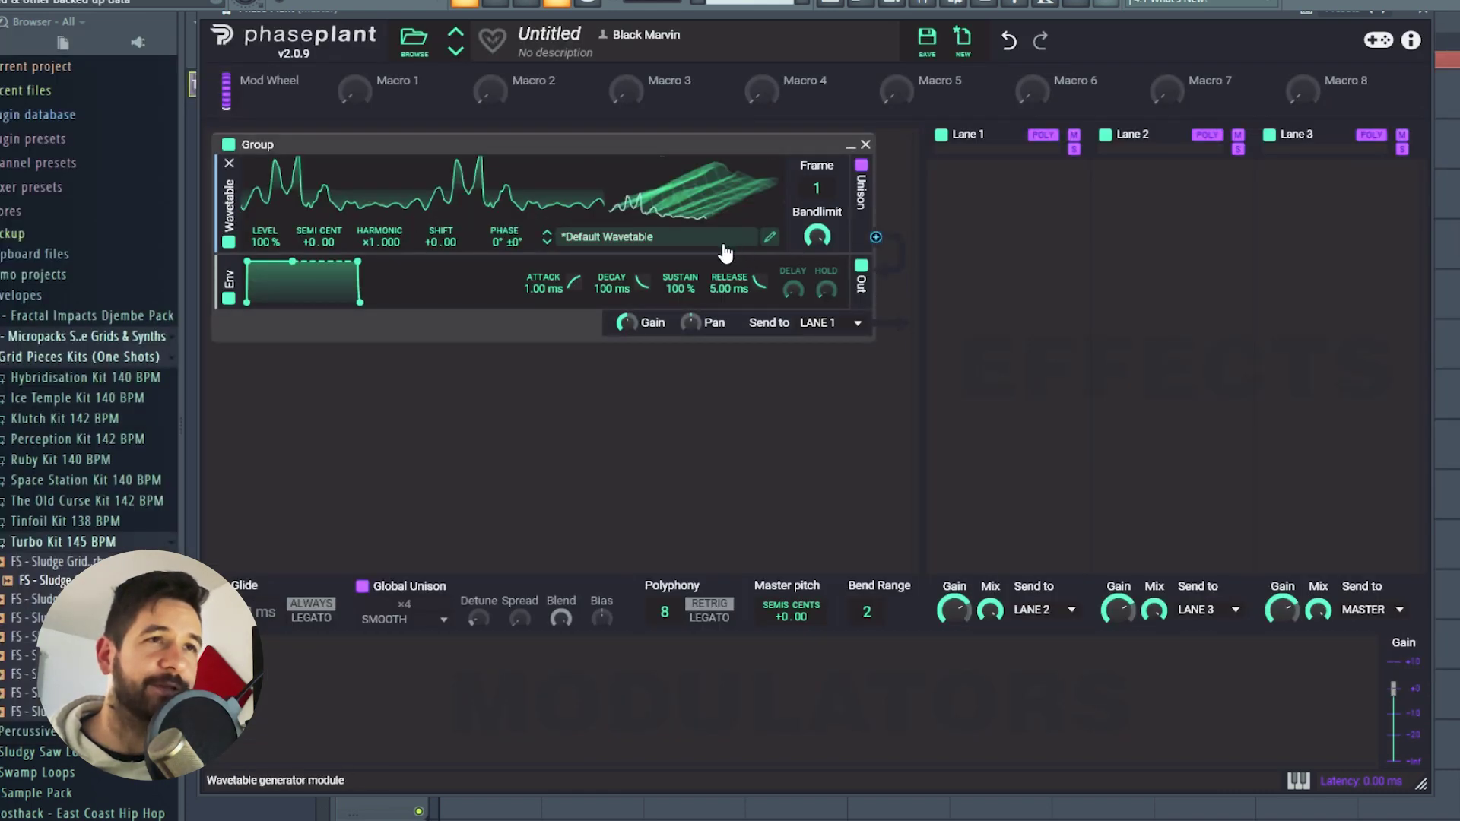
{"action": "mouse_move", "coordinate": [713, 212]}
{"action": "left_mouse_down"}
{"action": "mouse_move", "coordinate": [713, 167]}
{"action": "mouse_move", "coordinate": [713, 213]}
{"action": "left_mouse_up"}
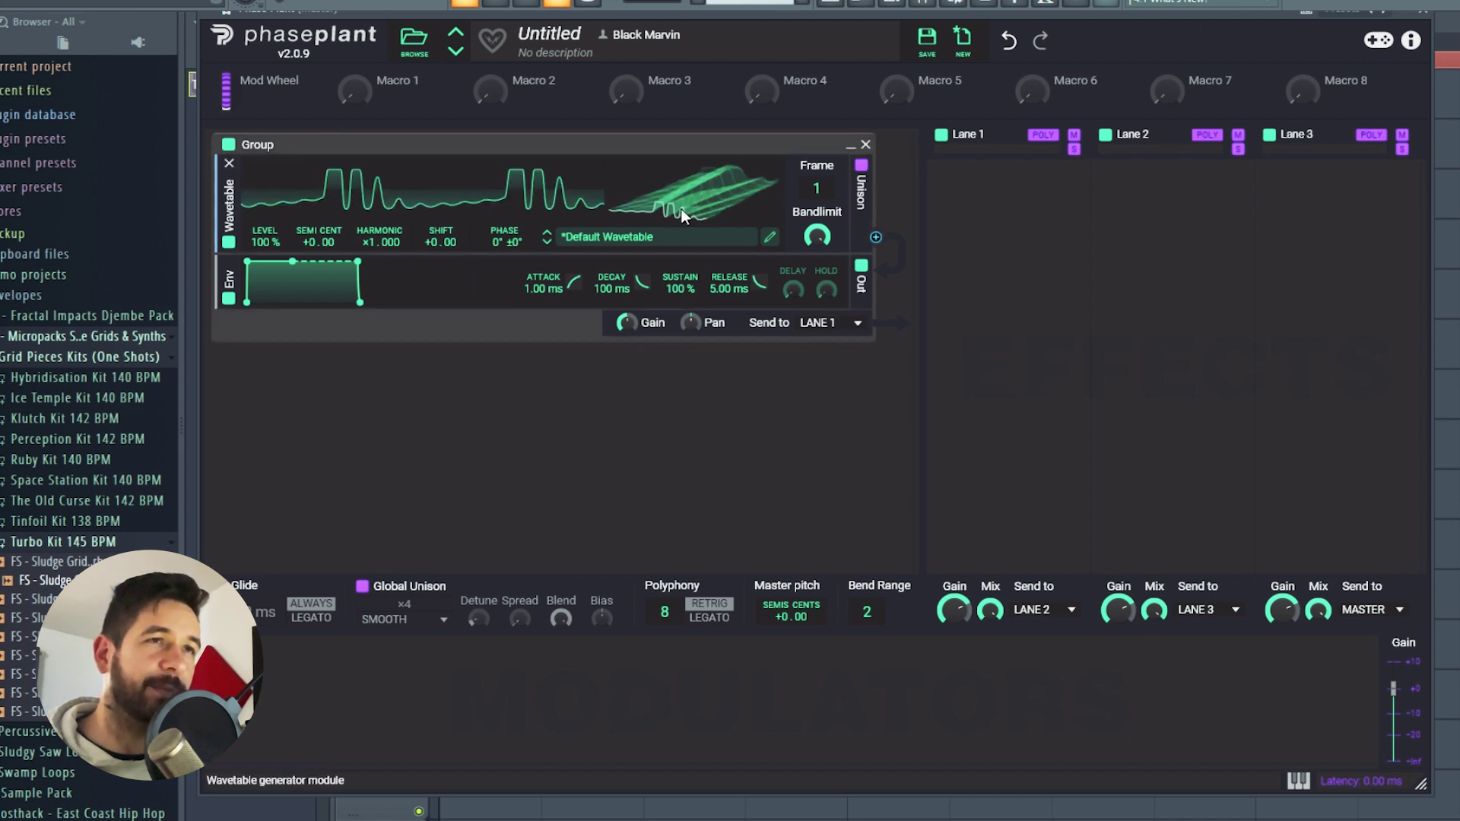
{"action": "mouse_move", "coordinate": [686, 204]}
{"action": "left_mouse_down"}
{"action": "mouse_move", "coordinate": [686, 167]}
{"action": "mouse_move", "coordinate": [686, 220]}
{"action": "left_mouse_up"}
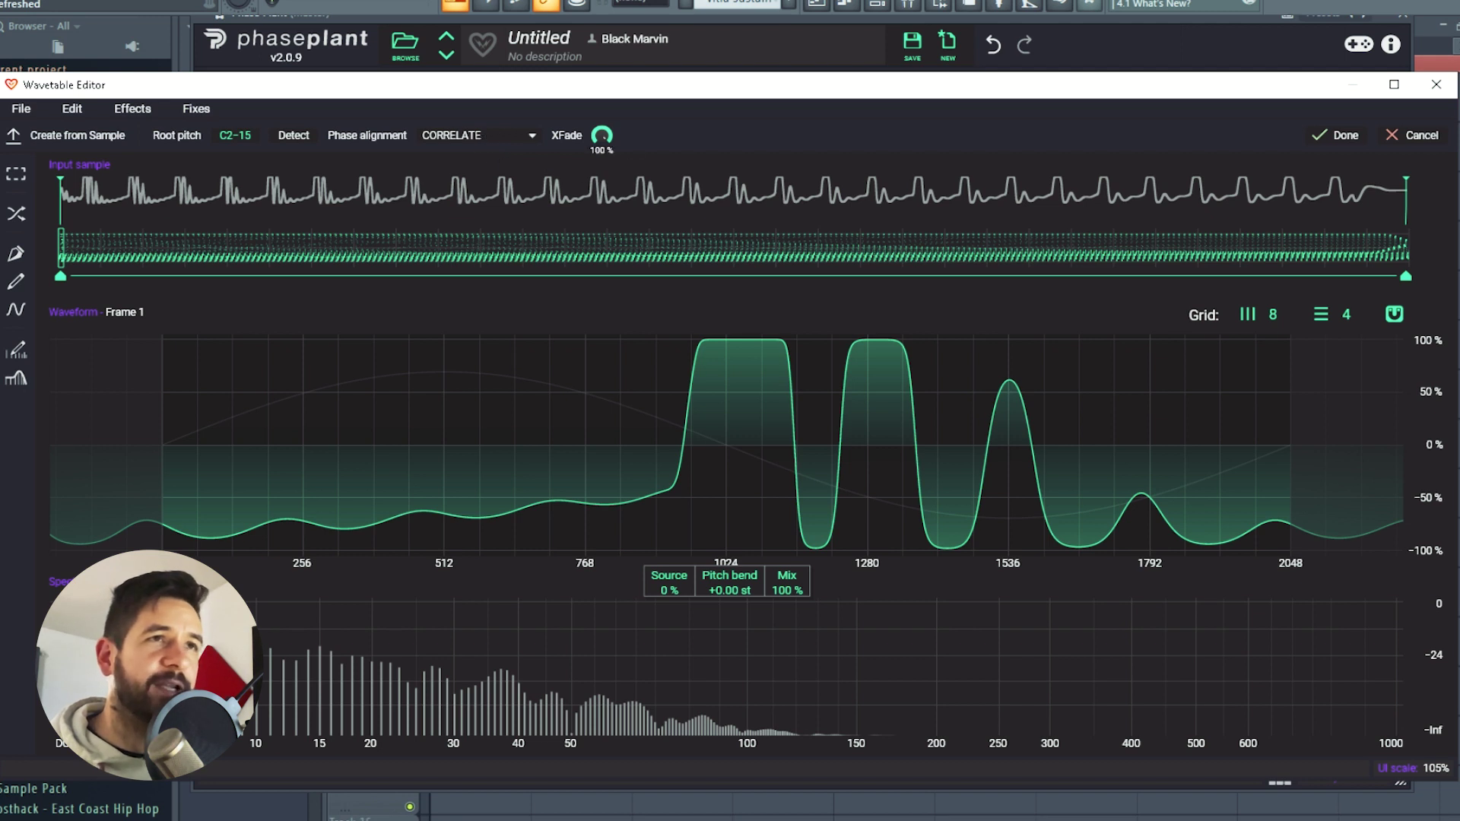
Step: Set XFade to 24%, trim the input sample to frames 123–131, and close the editor
{"action": "mouse_move", "coordinate": [601, 134]}
{"action": "left_mouse_down"}
{"action": "mouse_move", "coordinate": [602, 174]}
{"action": "mouse_move", "coordinate": [602, 137]}
{"action": "left_mouse_up"}
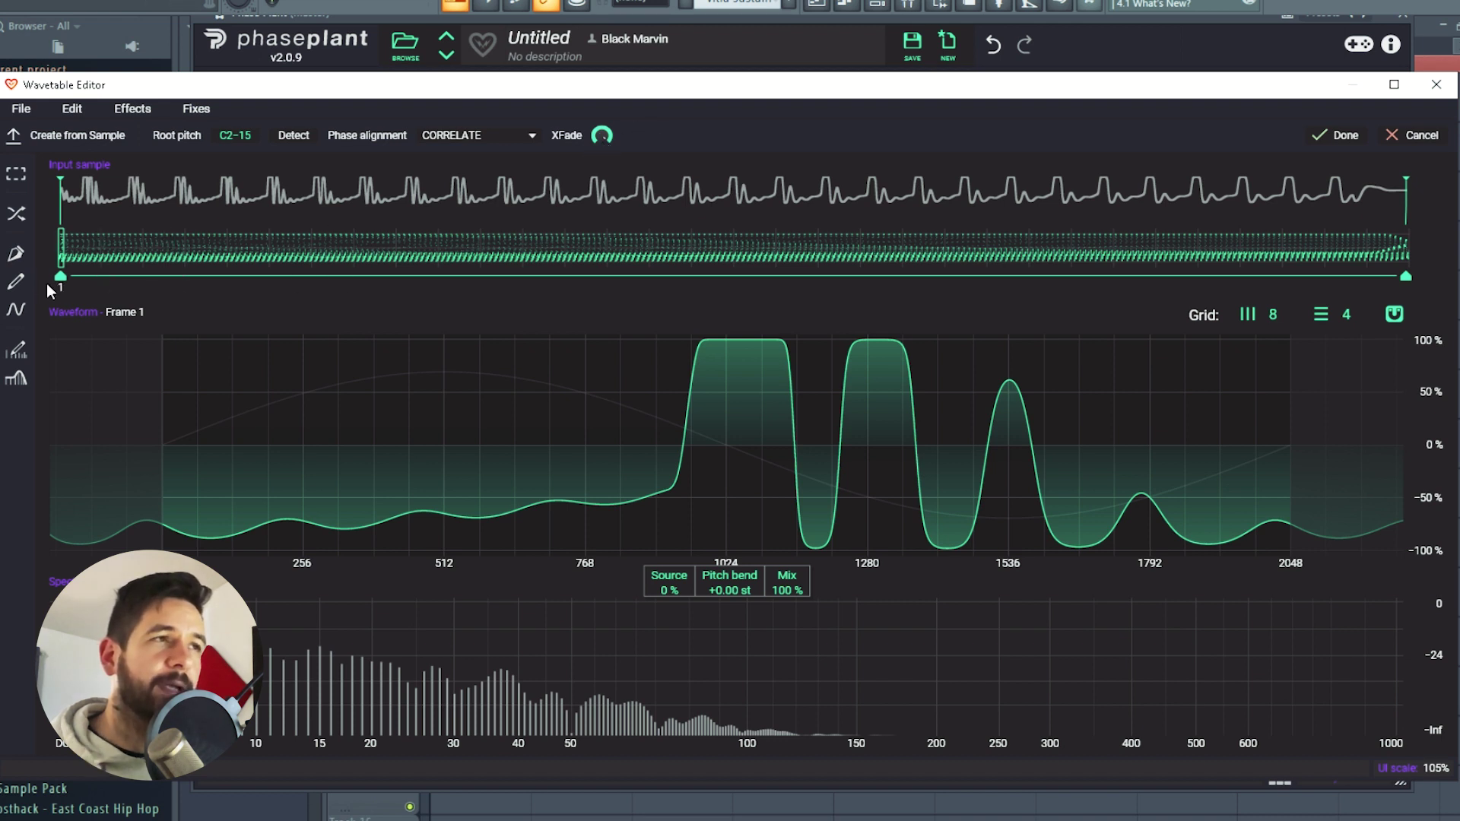
{"action": "left_click_drag", "start_coordinate": [61, 278], "coordinate": [699, 278]}
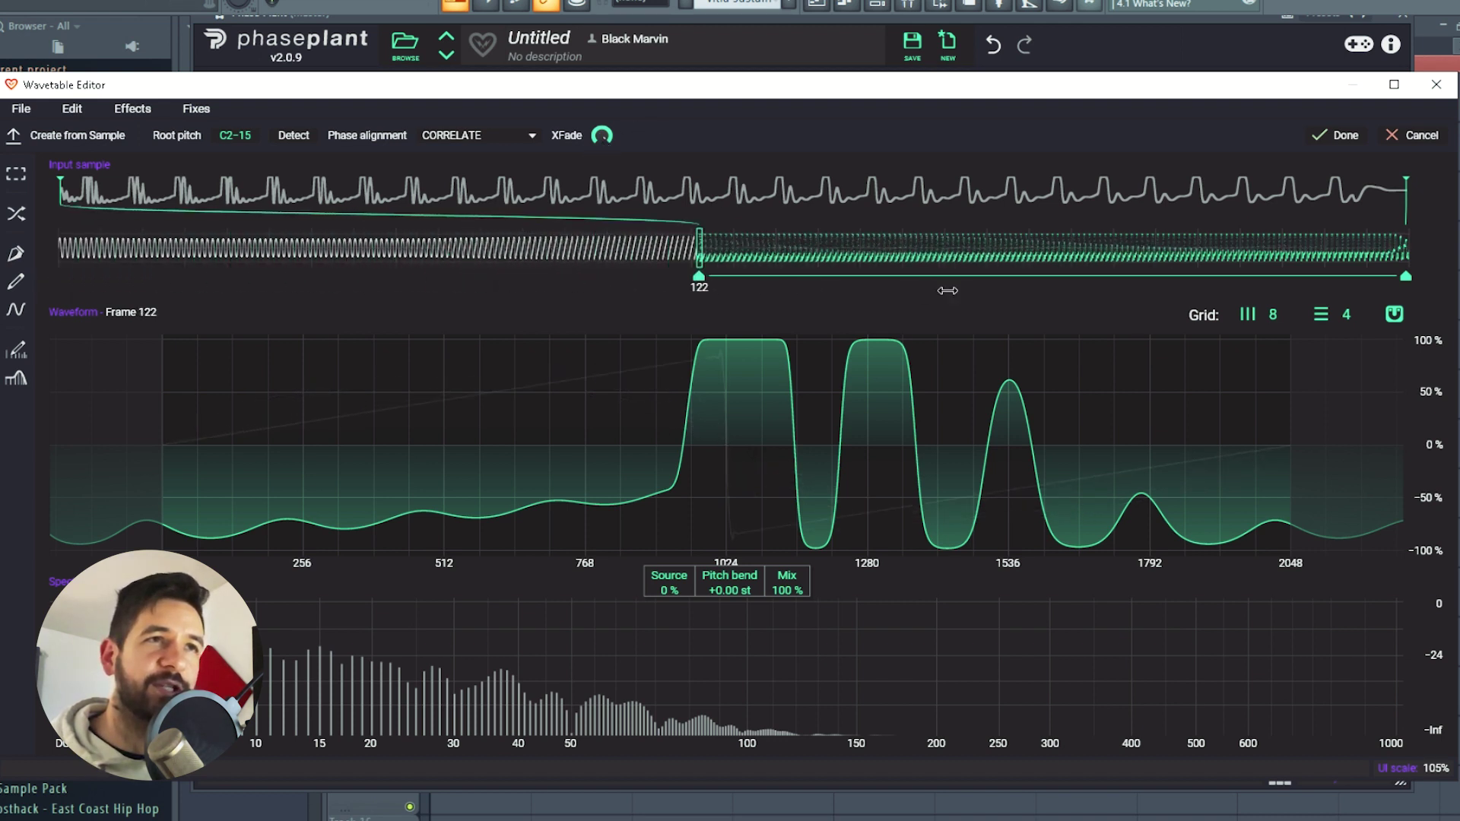
{"action": "left_click_drag", "start_coordinate": [947, 291], "coordinate": [1000, 289]}
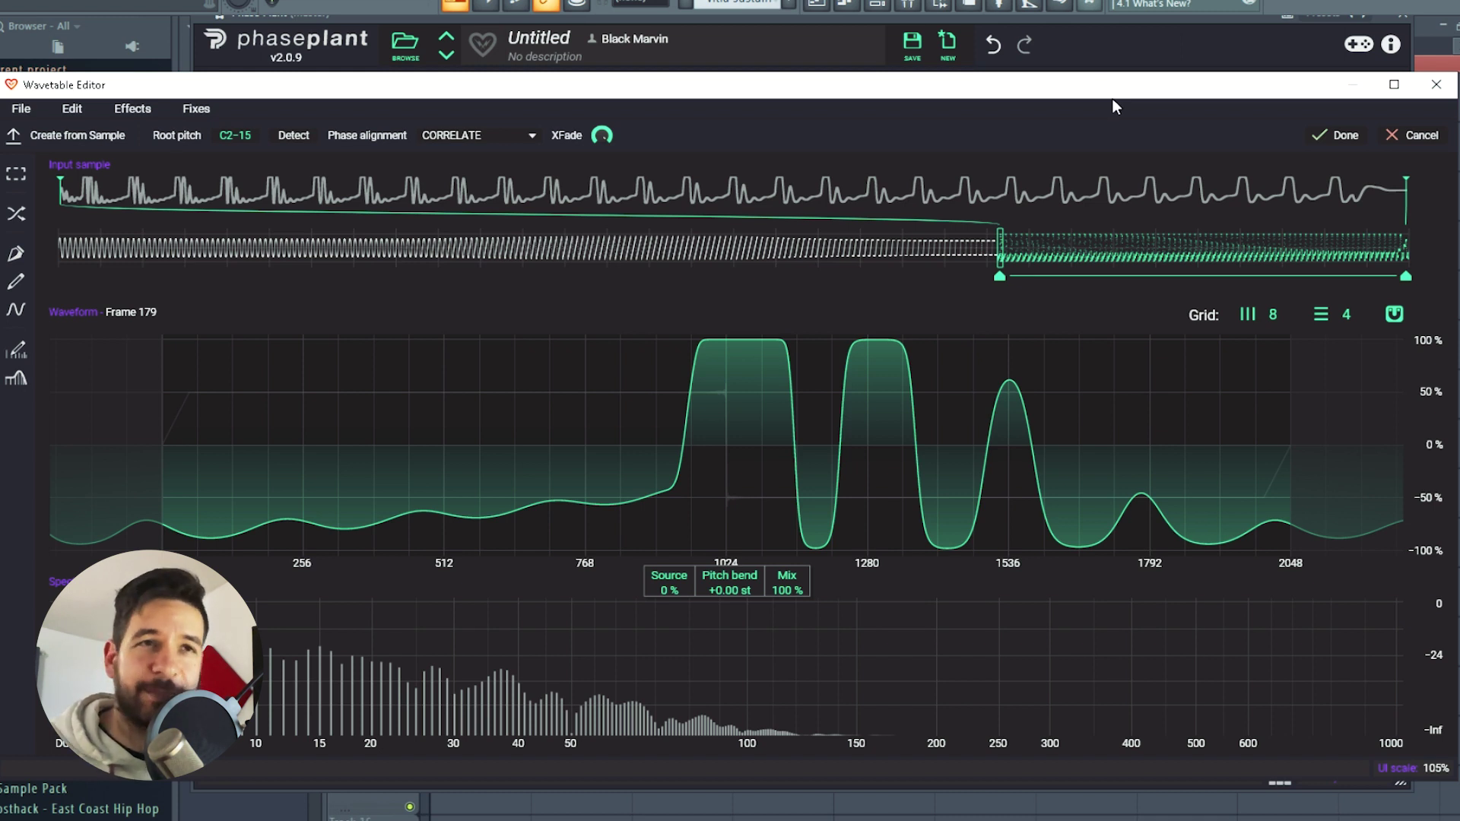
{"action": "left_click_drag", "start_coordinate": [1000, 277], "coordinate": [705, 279]}
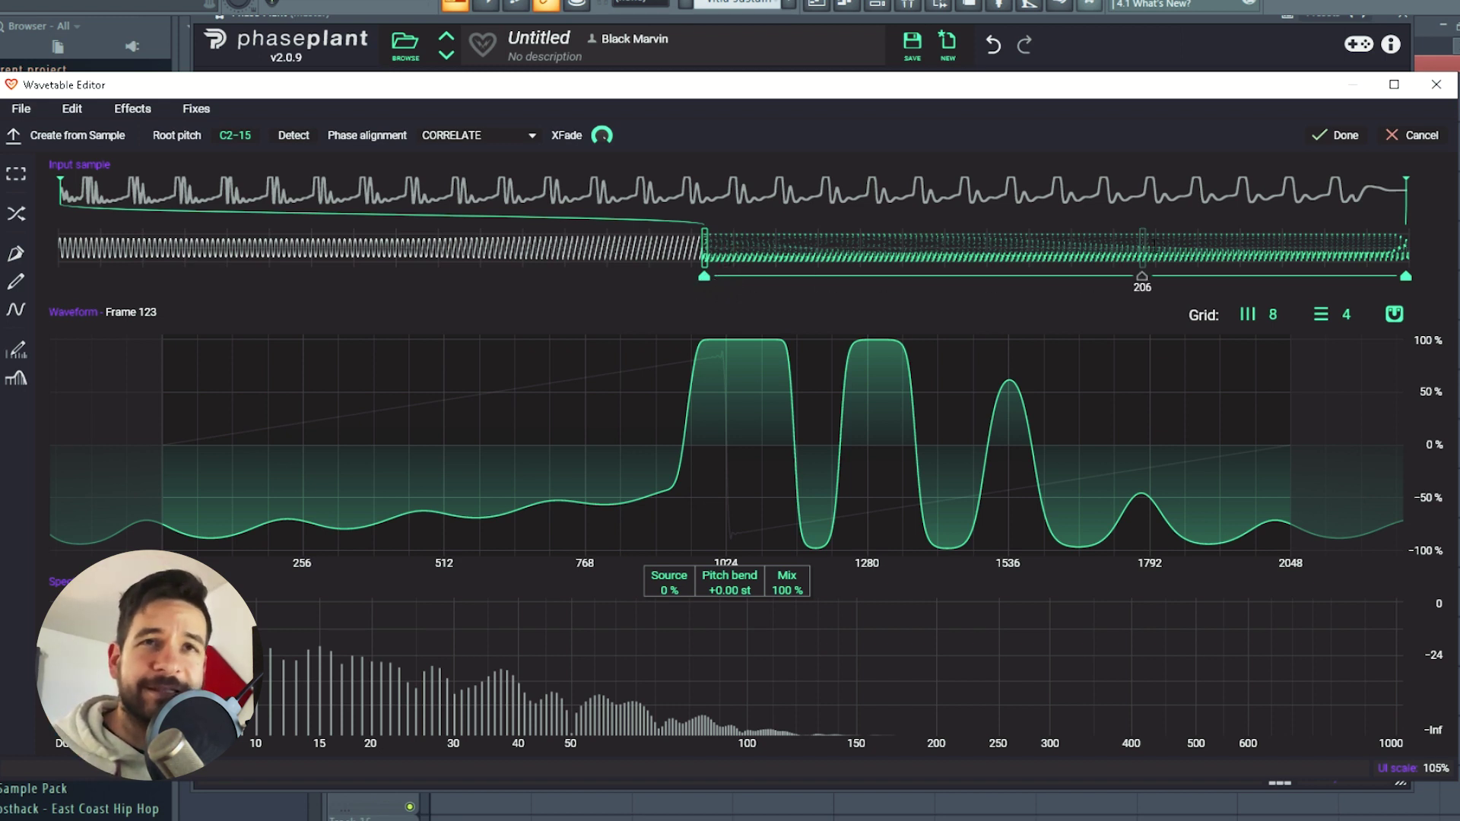
{"action": "left_click_drag", "start_coordinate": [1406, 276], "coordinate": [745, 266]}
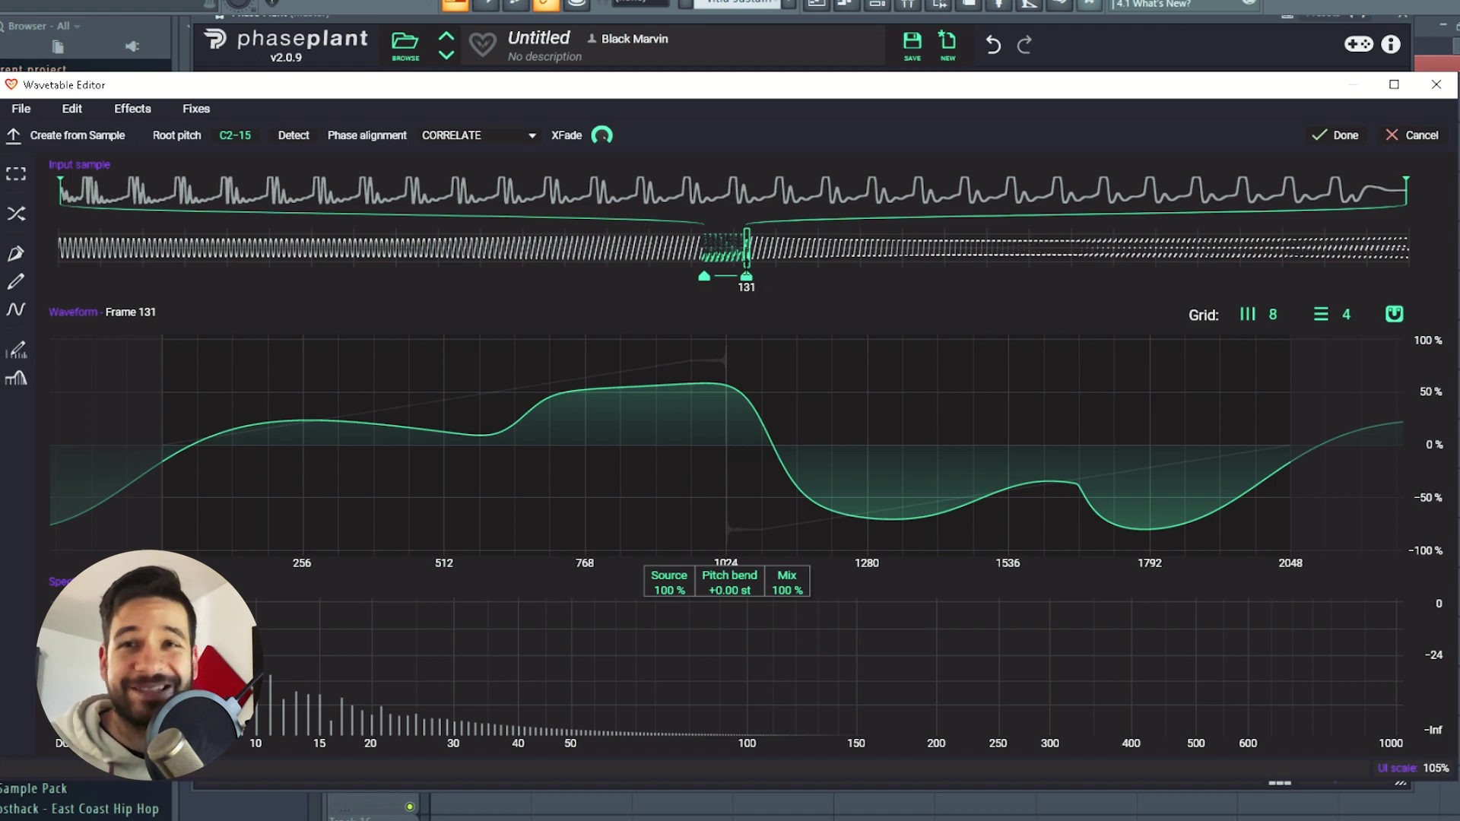
{"action": "key", "text": "Escape"}
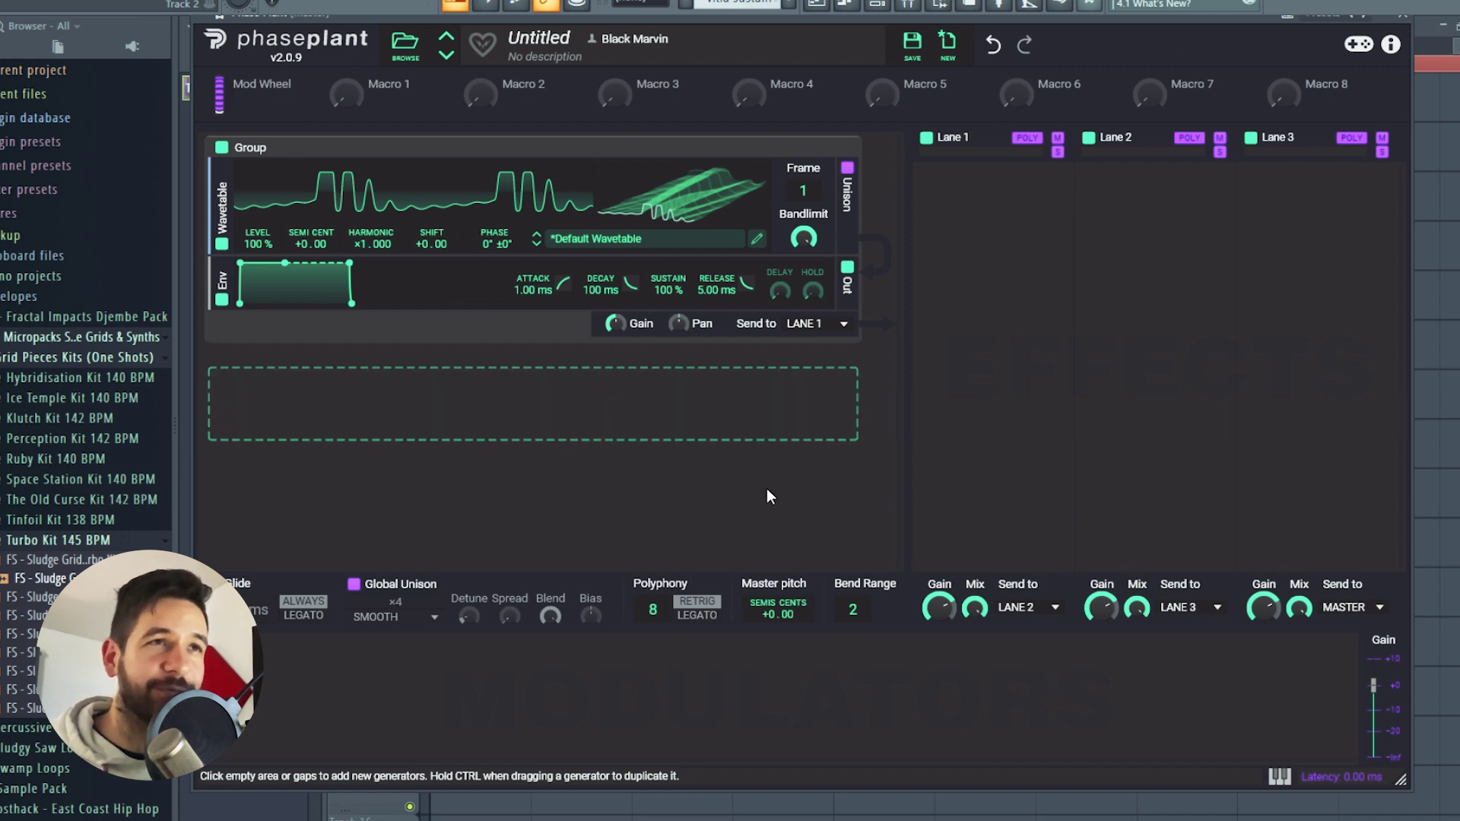
Step: Sweep the generator's Frame value through the wavetable, ending at frame 251
{"action": "mouse_move", "coordinate": [671, 200]}
{"action": "left_mouse_down"}
{"action": "mouse_move", "coordinate": [671, 39]}
{"action": "mouse_move", "coordinate": [696, 189]}
{"action": "left_mouse_up"}
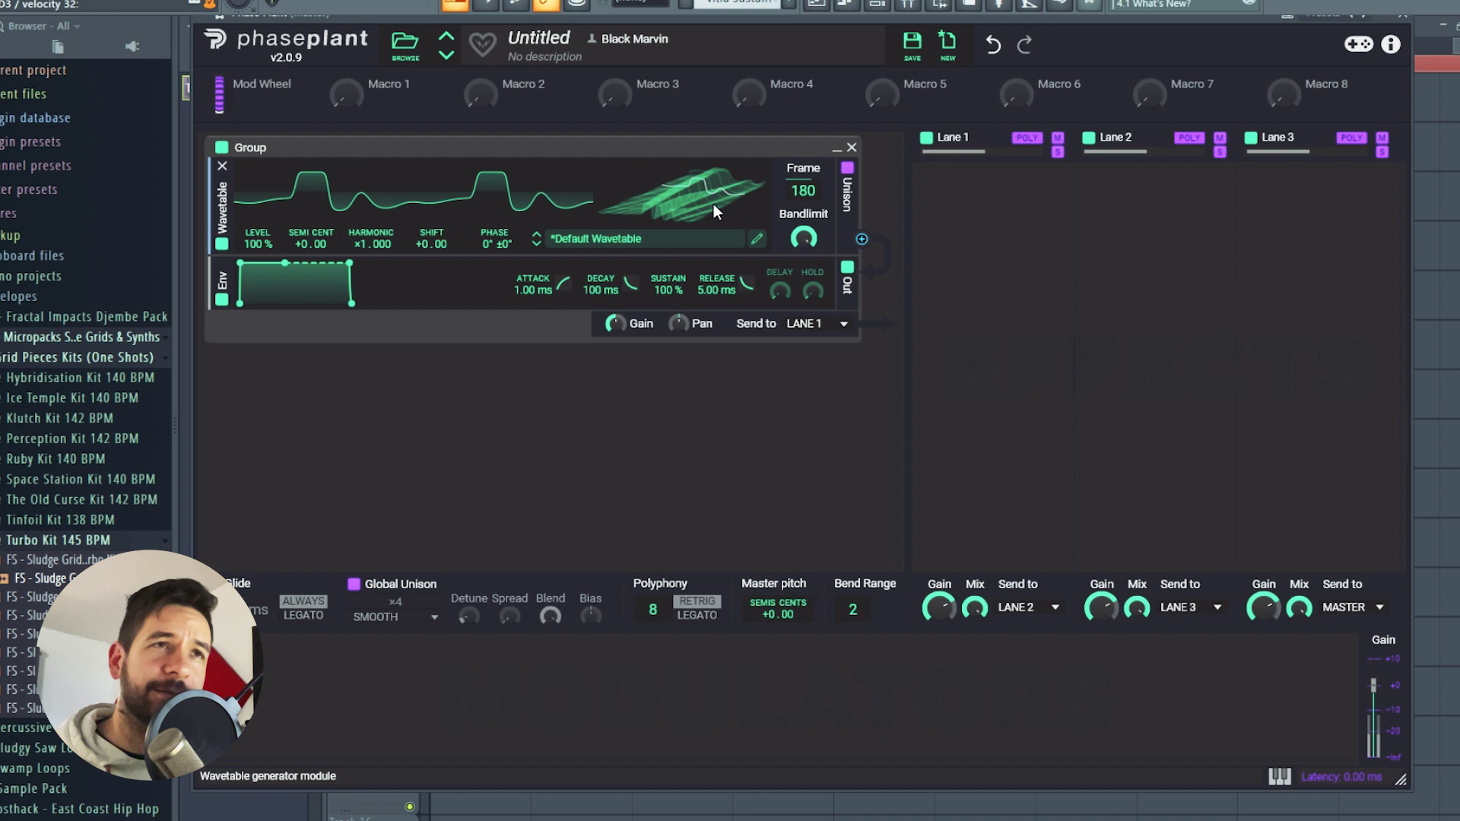
{"action": "left_click_drag", "start_coordinate": [713, 204], "coordinate": [713, 160]}
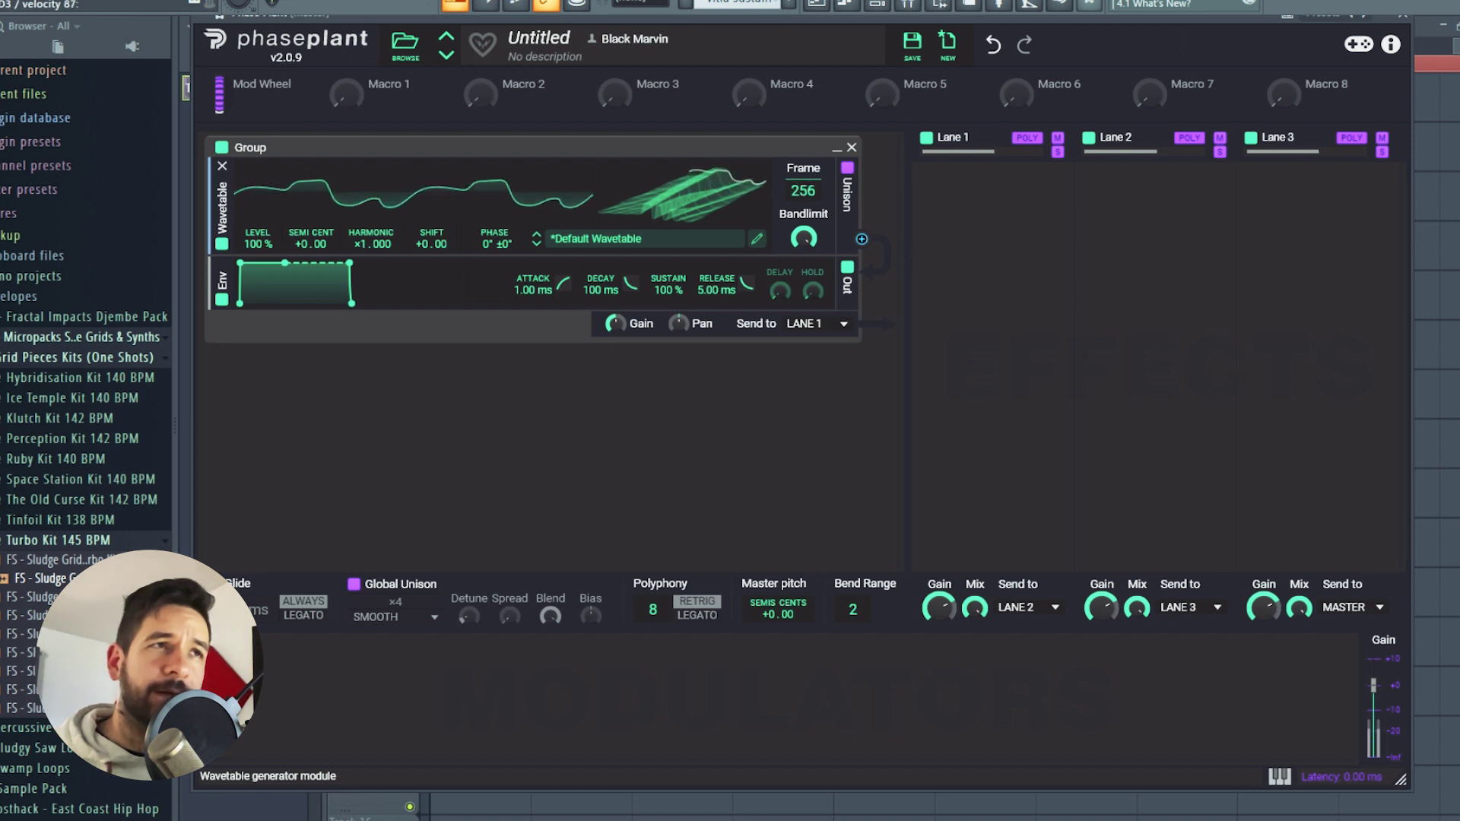
{"action": "left_click_drag", "start_coordinate": [747, 210], "coordinate": [747, 215]}
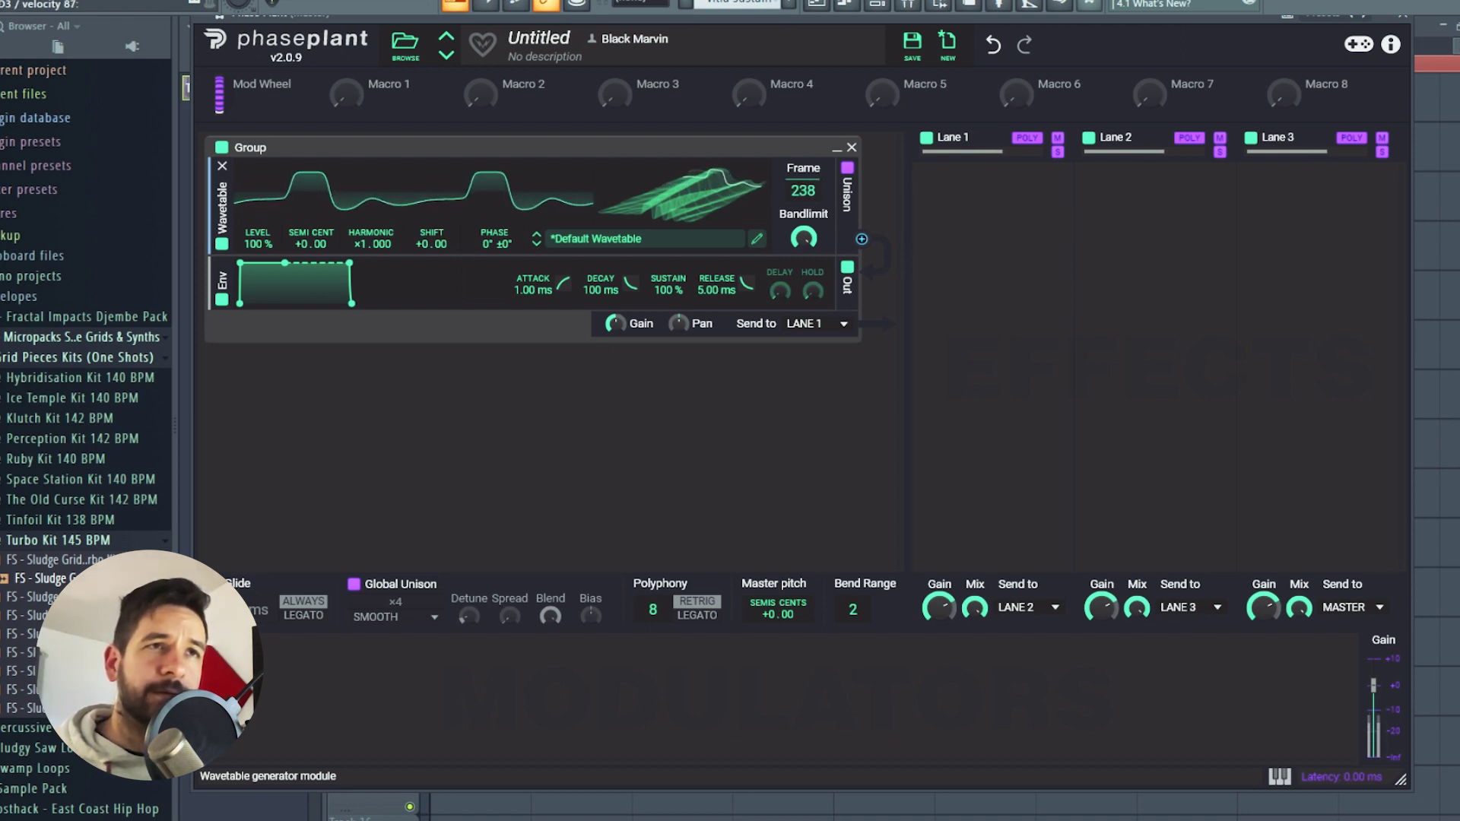
Step: Open the Wavetable Editor and copy frame 1's waveform via Edit > Copy
{"action": "double_click", "coordinate": [746, 209]}
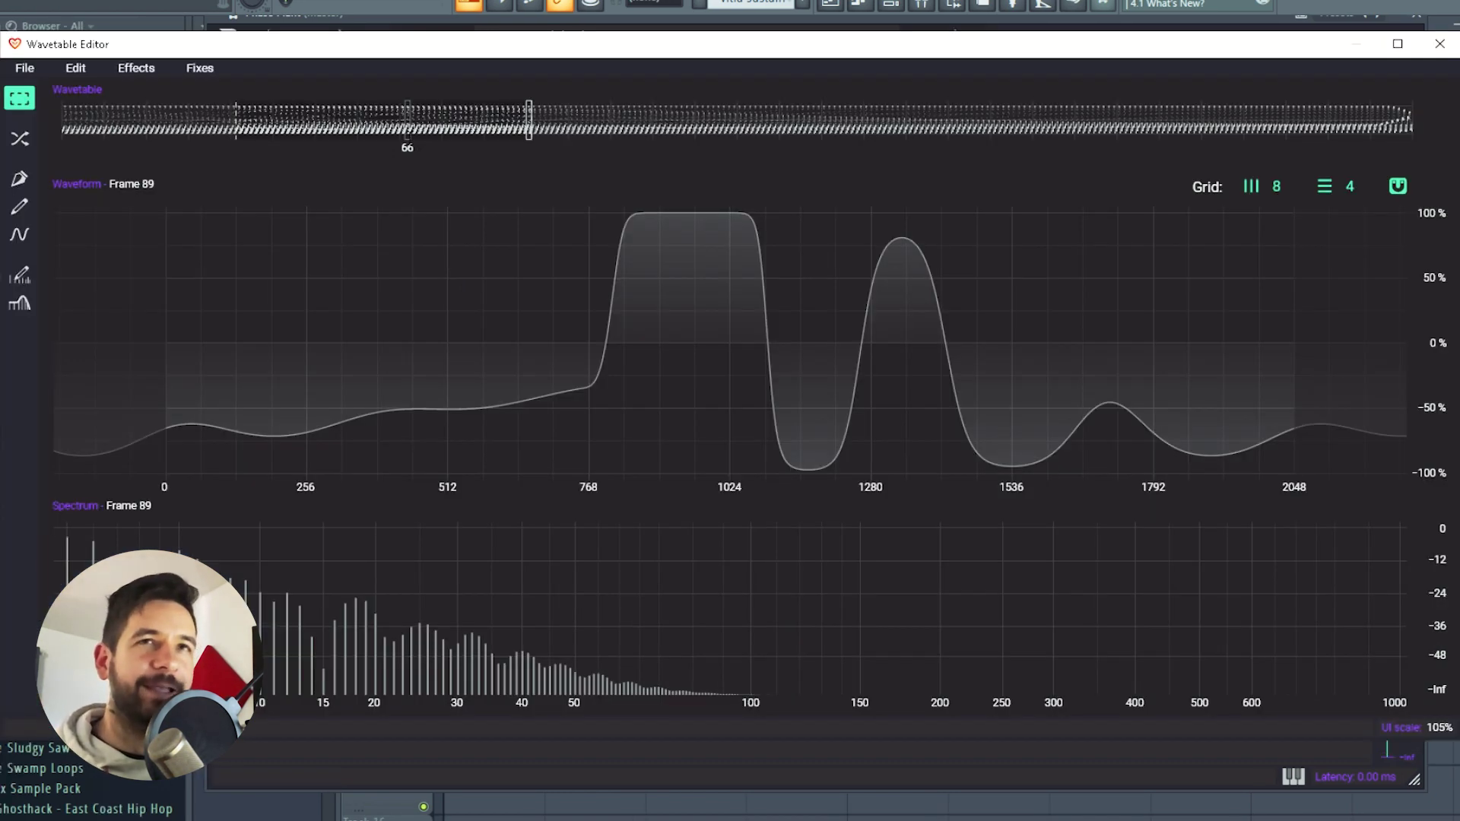
{"action": "left_click", "coordinate": [65, 127]}
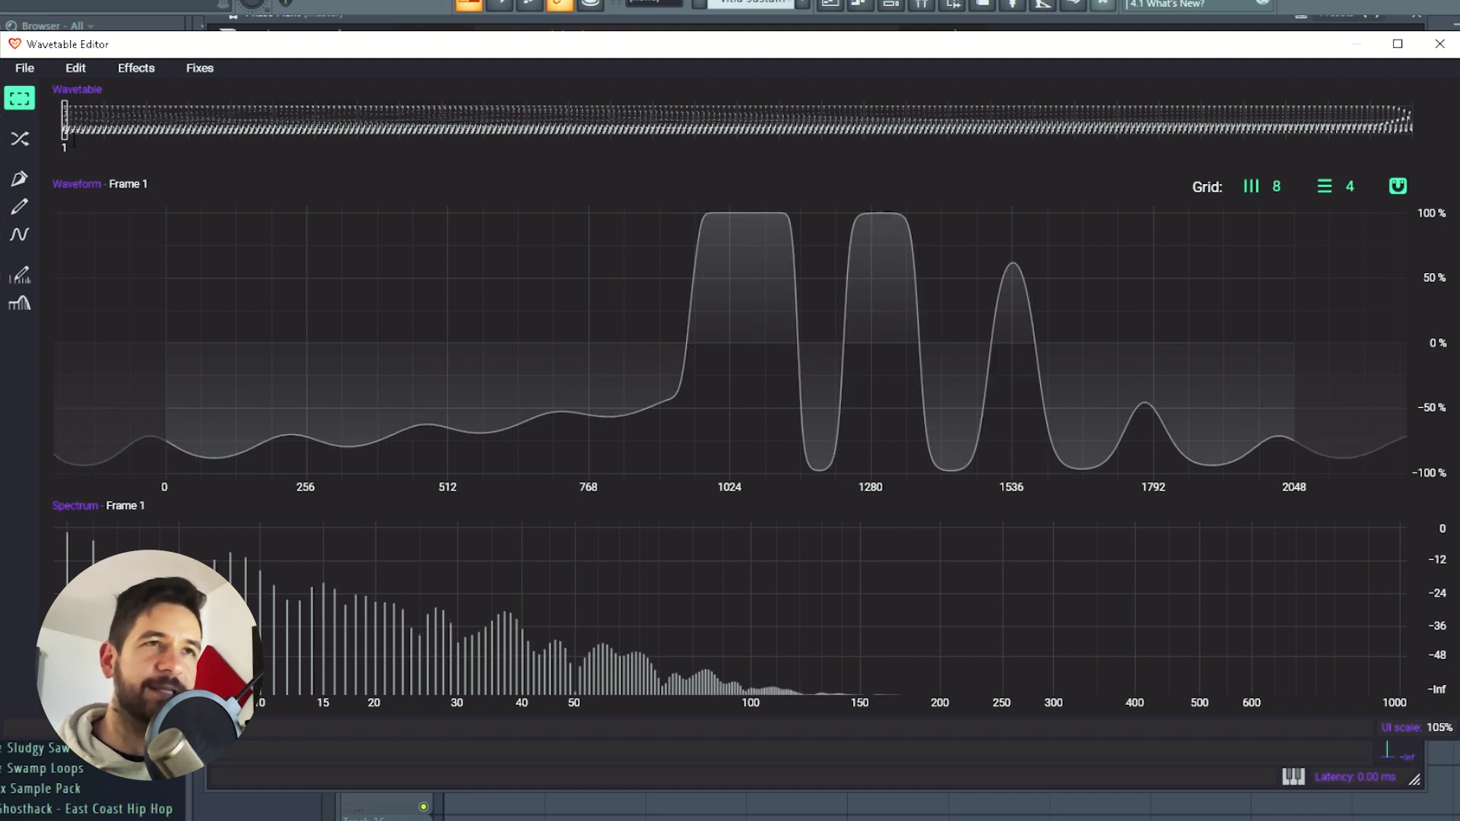
{"action": "left_click_drag", "start_coordinate": [358, 122], "coordinate": [740, 121]}
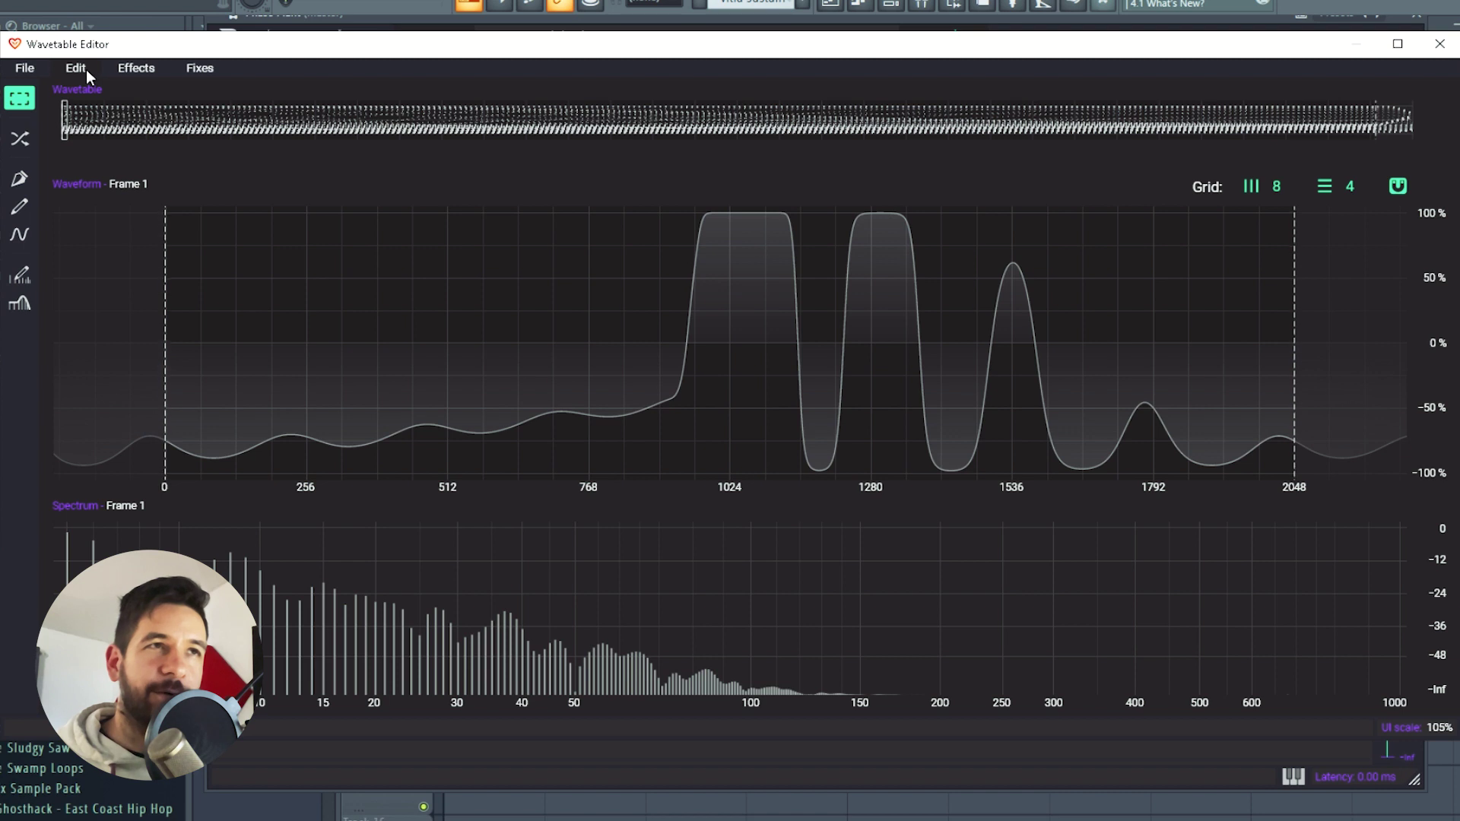
{"action": "left_click", "coordinate": [81, 70]}
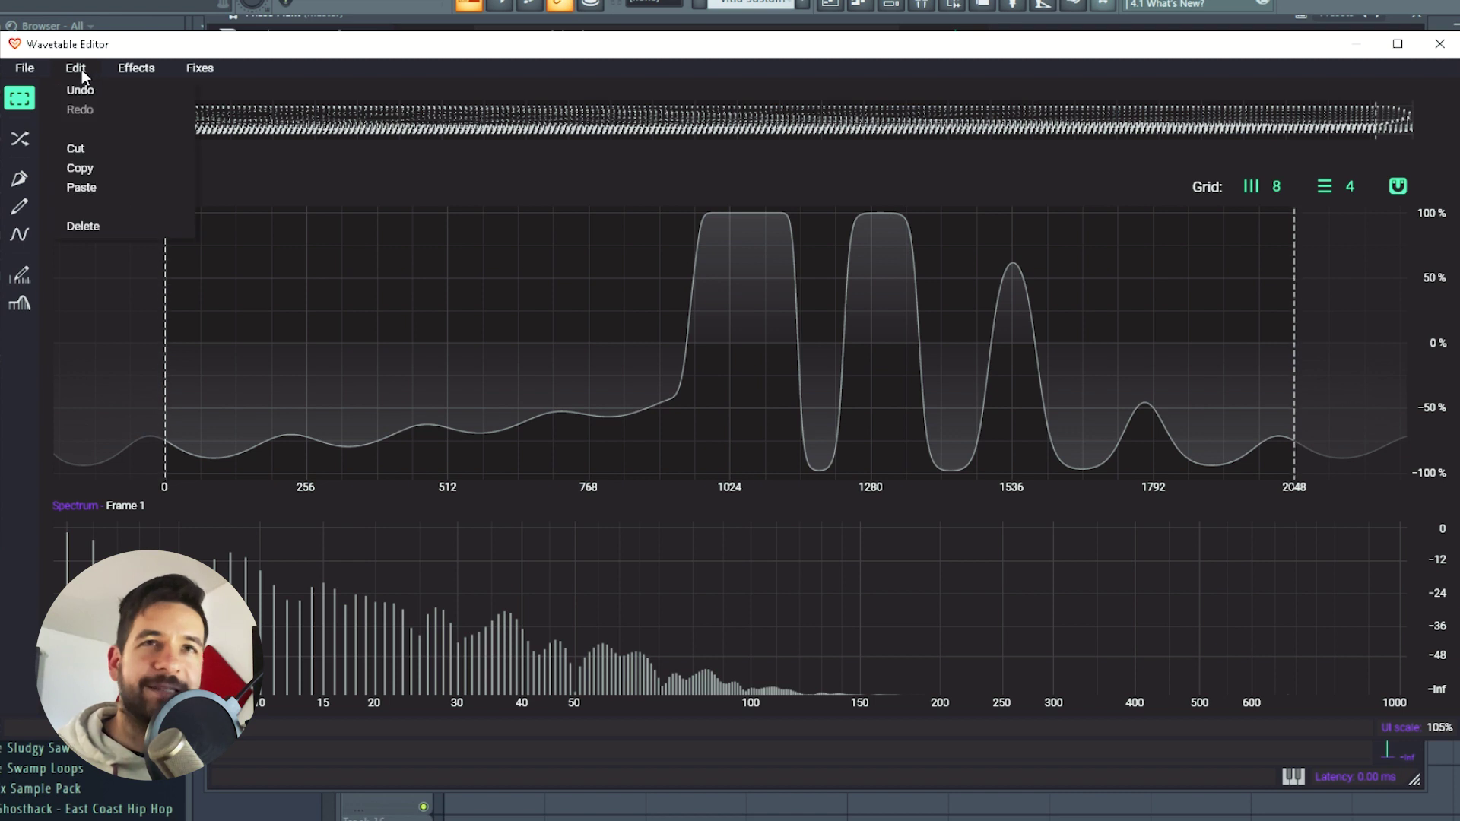
{"action": "left_click", "coordinate": [118, 168]}
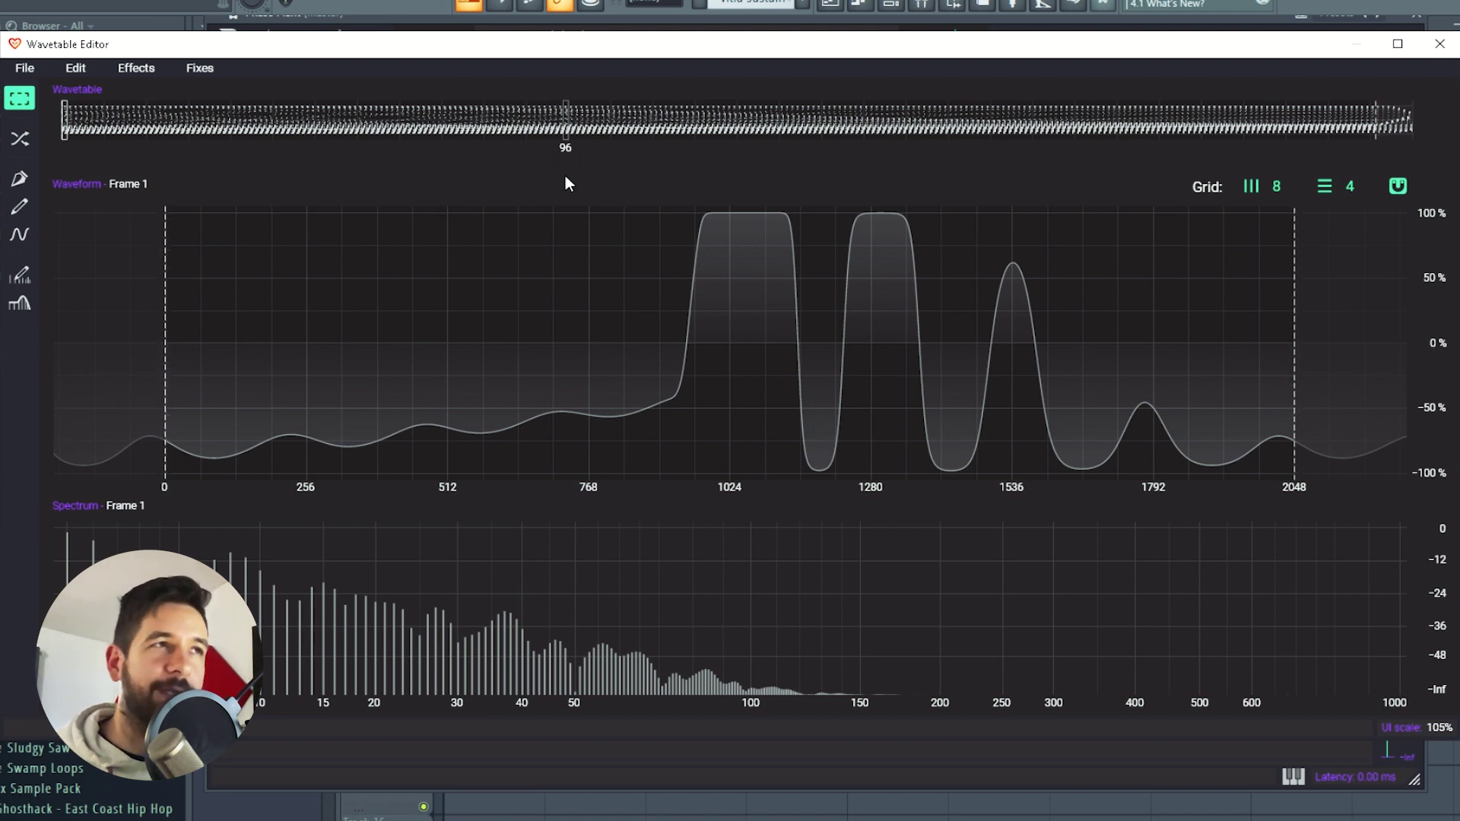
Step: Paste the copied frame across the wavetable with Edit > Paste and click Done
{"action": "left_click", "coordinate": [1109, 122]}
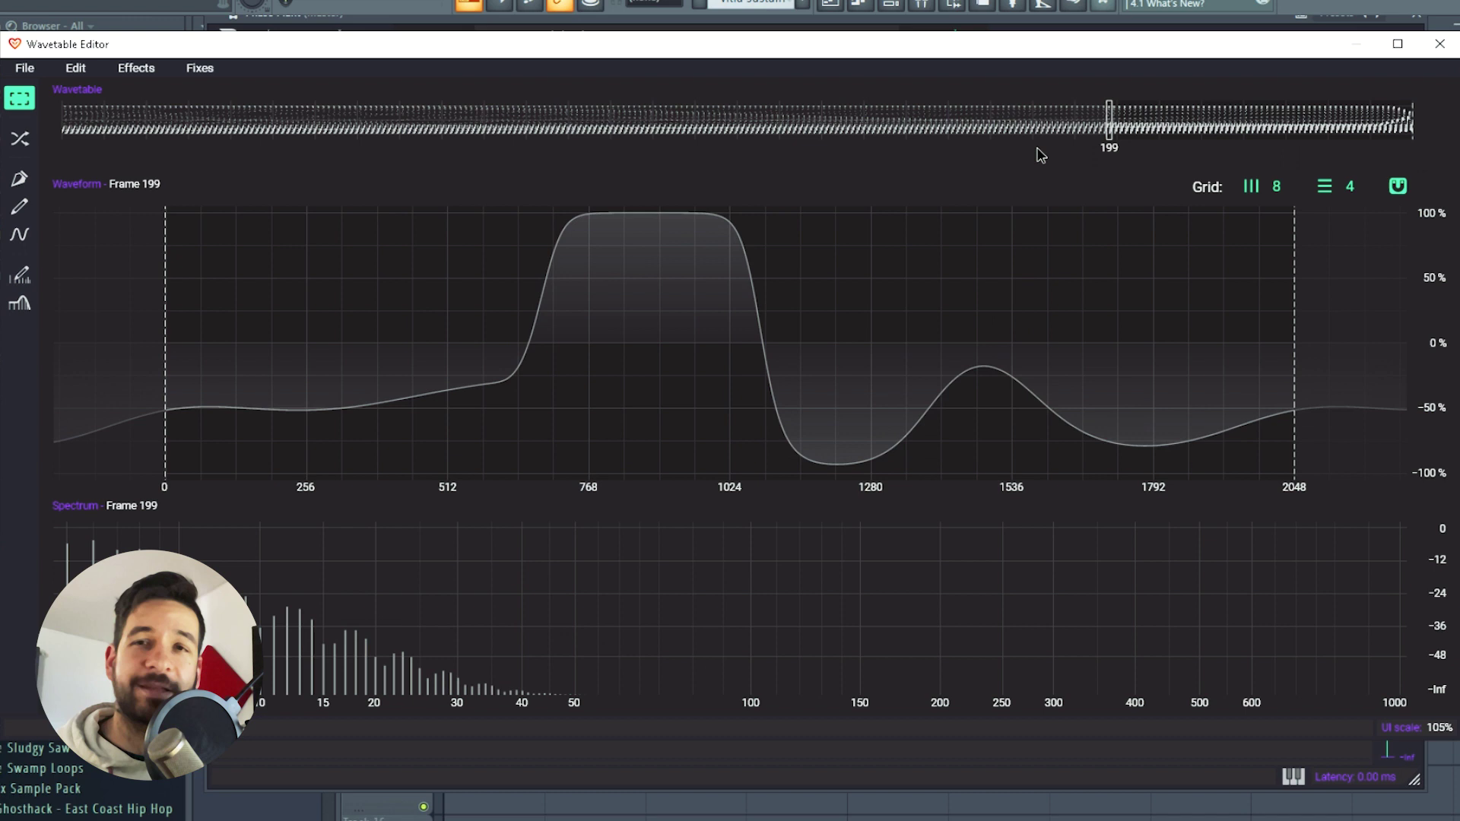
{"action": "mouse_move", "coordinate": [1040, 155]}
{"action": "left_mouse_down"}
{"action": "mouse_move", "coordinate": [189, 125]}
{"action": "mouse_move", "coordinate": [23, 156]}
{"action": "left_mouse_up"}
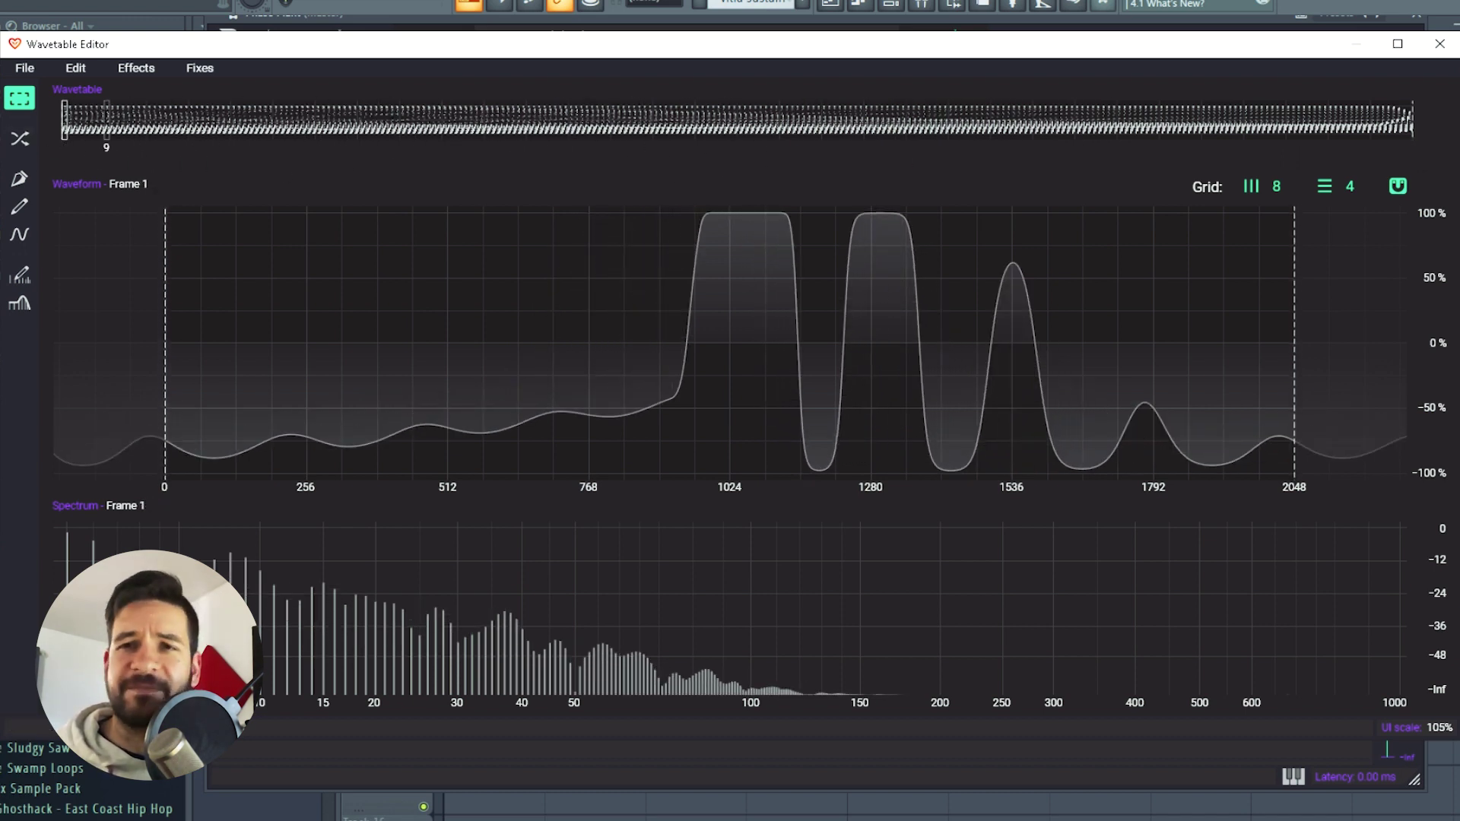
{"action": "left_click", "coordinate": [76, 68]}
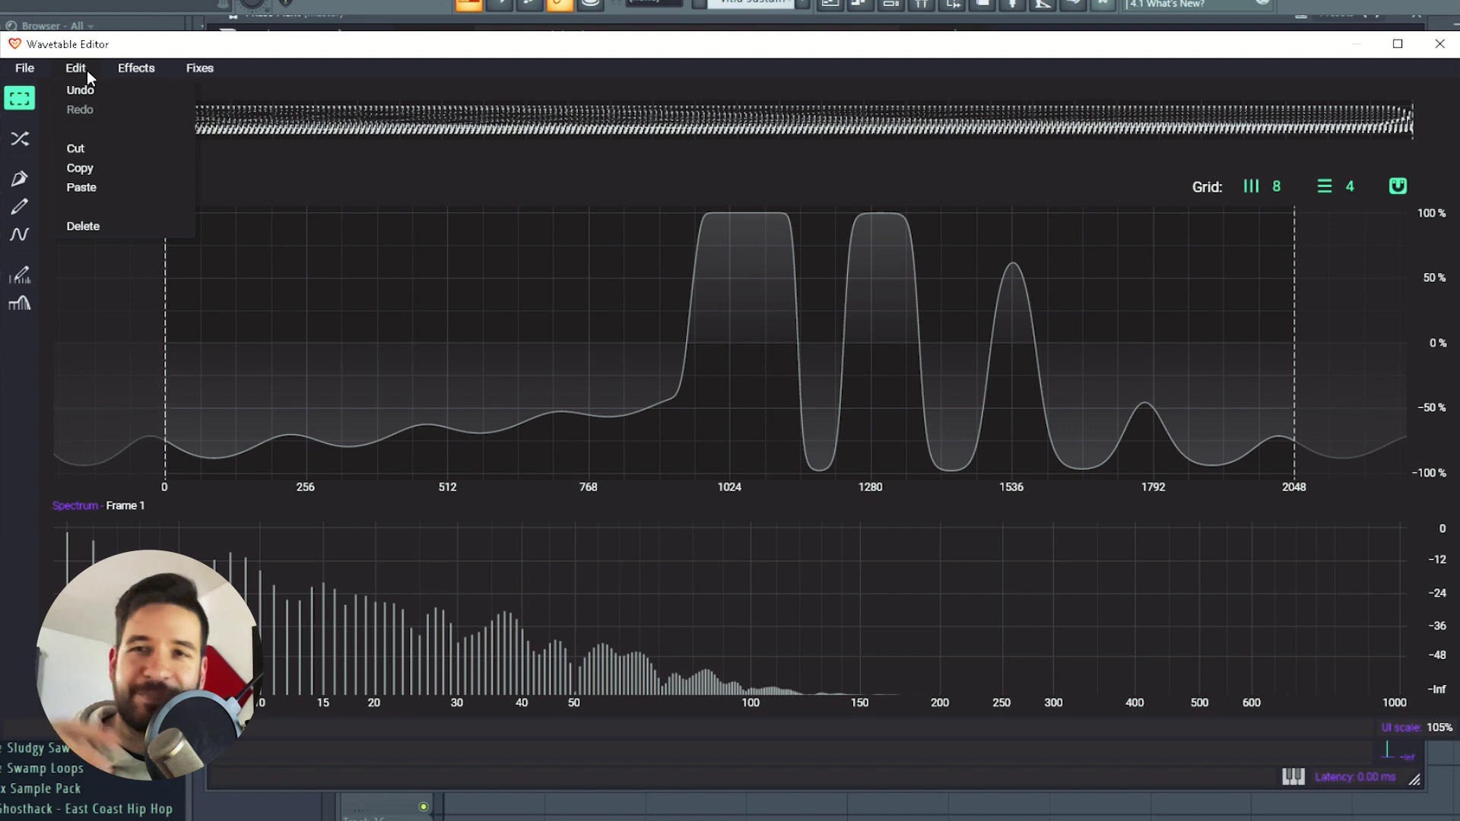
{"action": "left_click", "coordinate": [126, 185]}
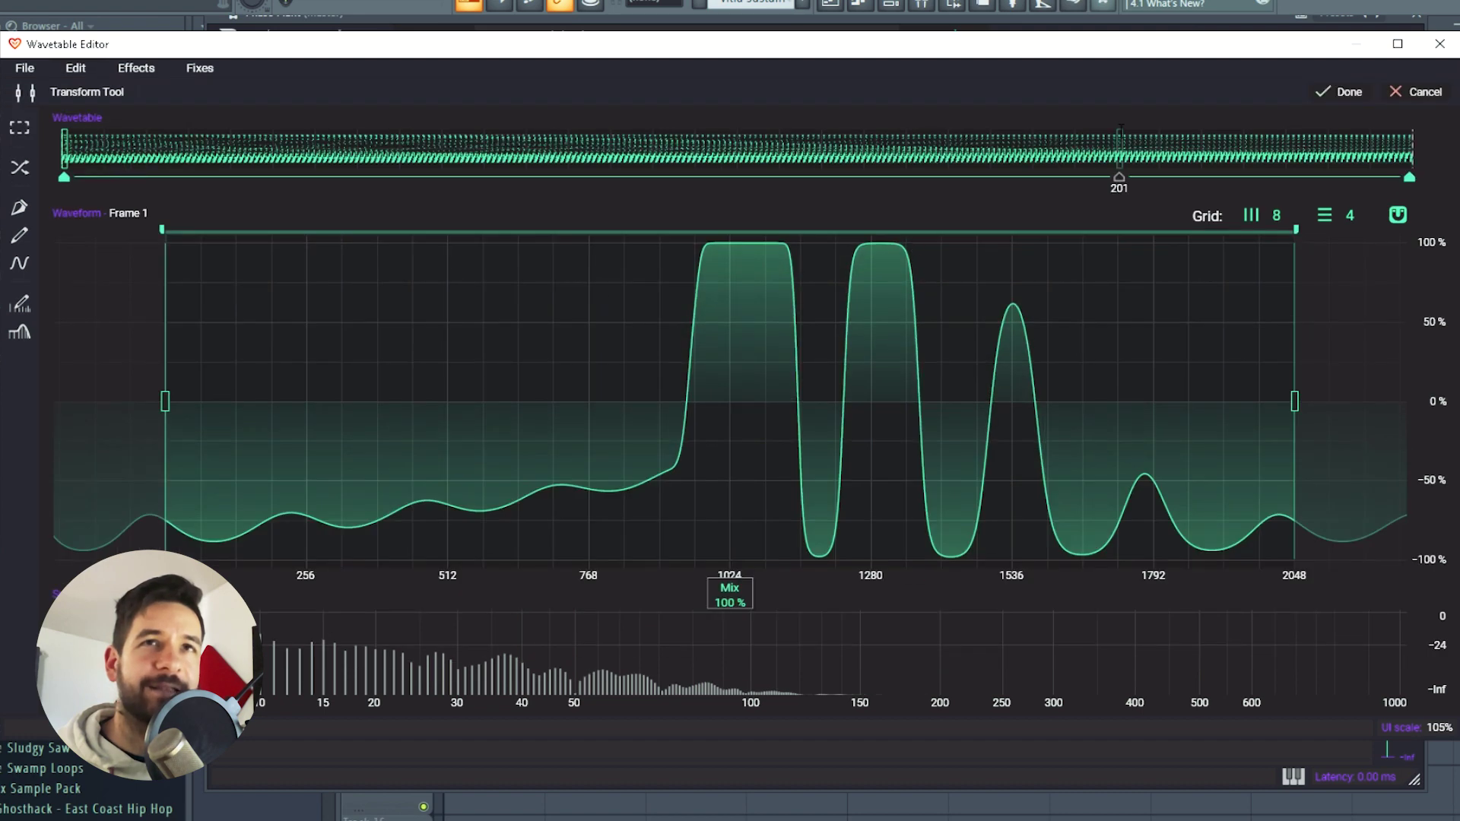
{"action": "left_click", "coordinate": [1332, 99]}
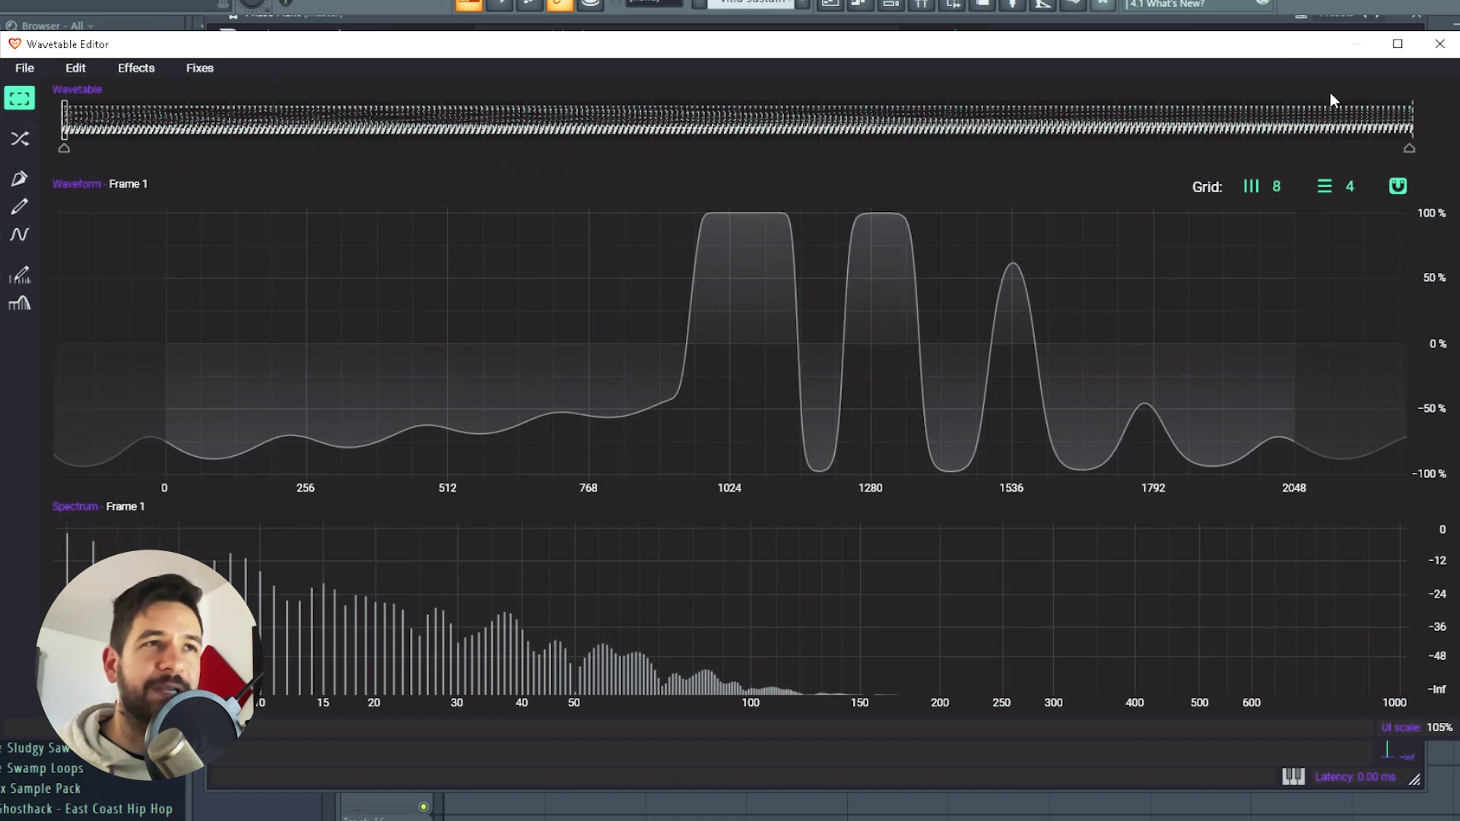
Step: Close the editor, sweep the edited wavetable's frames, then reopen the Wavetable Editor
{"action": "left_click", "coordinate": [1440, 43]}
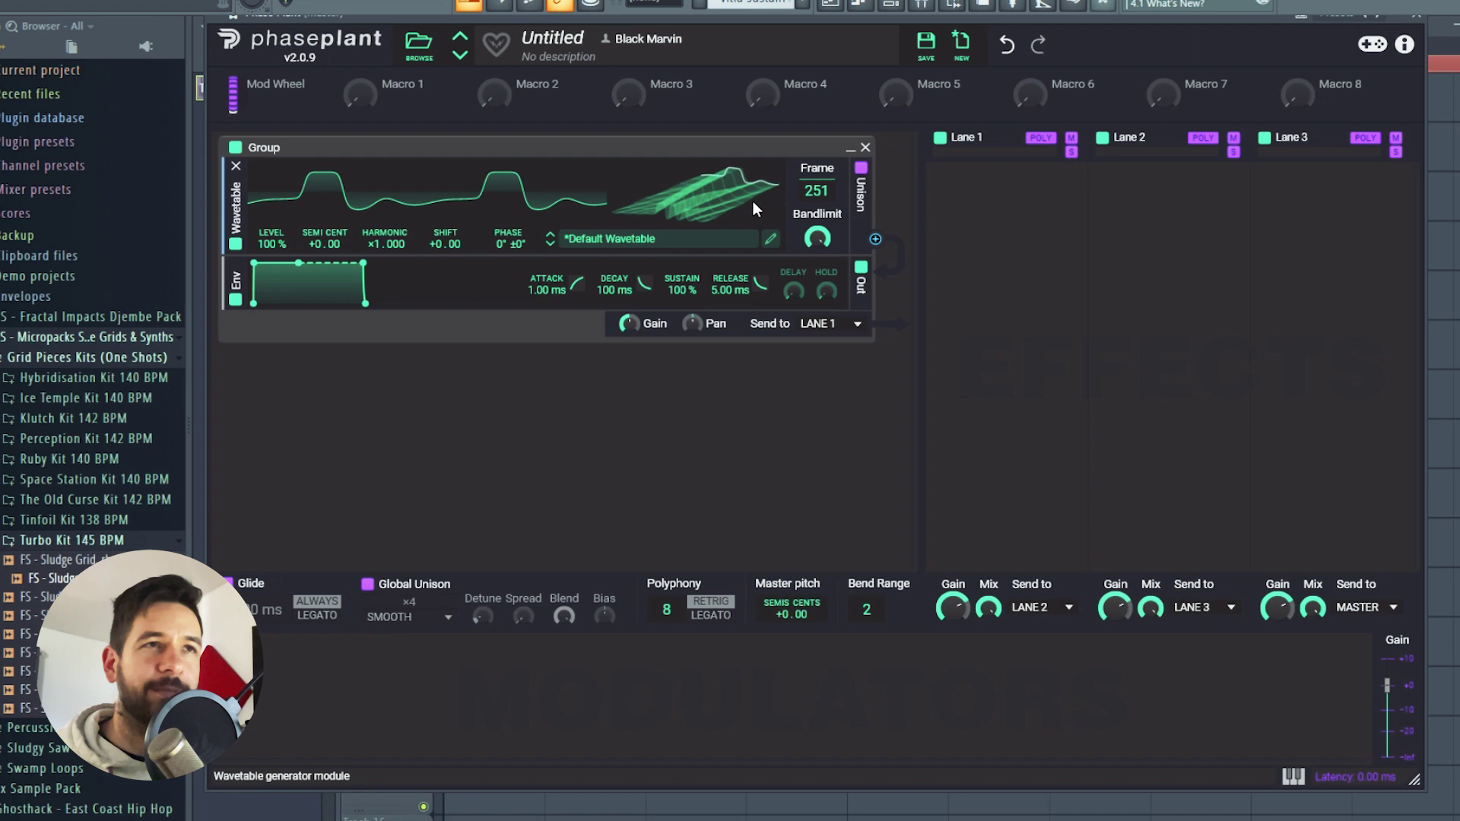
{"action": "mouse_move", "coordinate": [755, 209]}
{"action": "left_mouse_down"}
{"action": "mouse_move", "coordinate": [756, 263]}
{"action": "mouse_move", "coordinate": [755, 228]}
{"action": "left_mouse_up"}
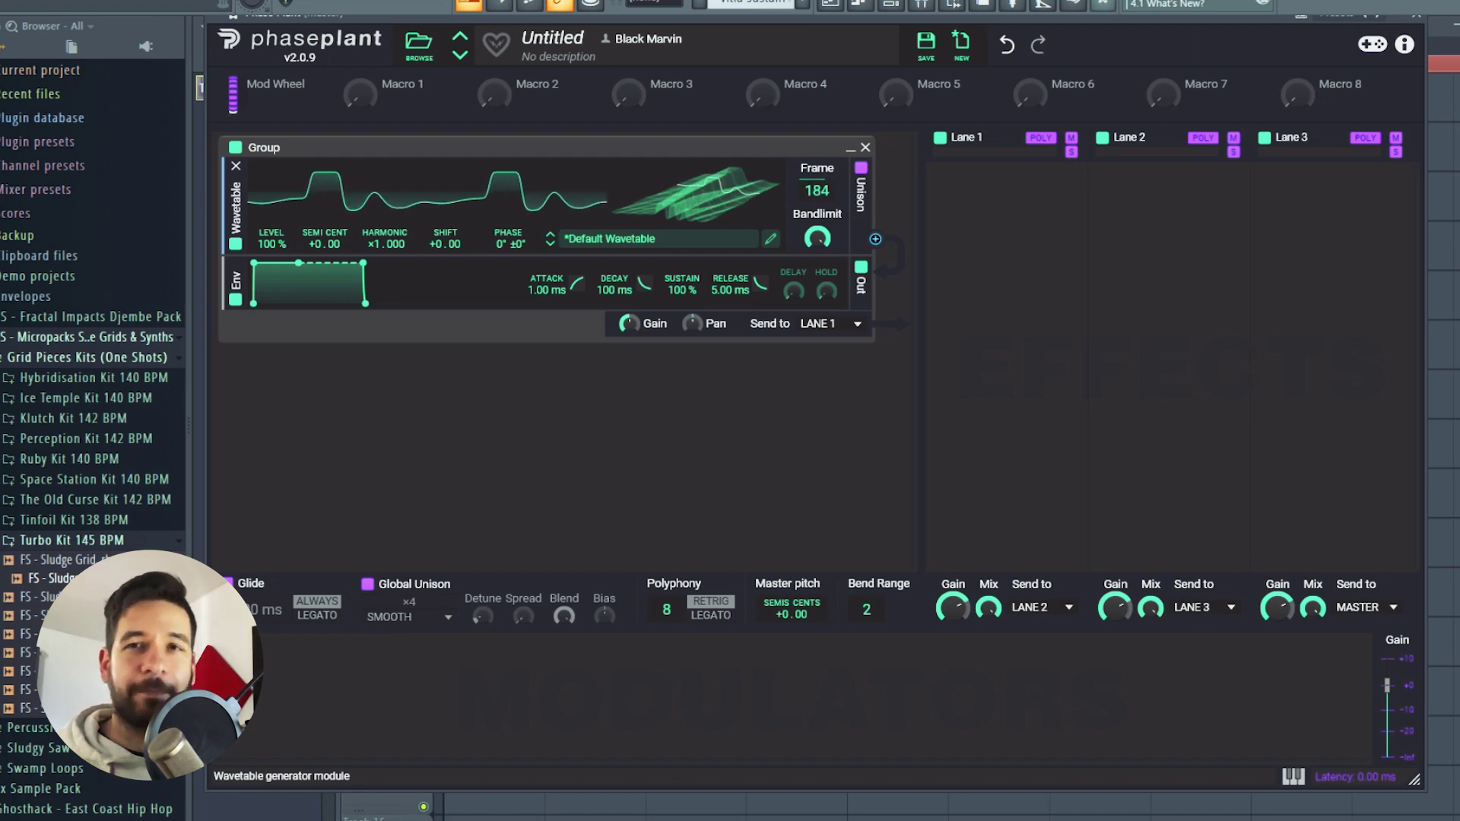
{"action": "double_click", "coordinate": [312, 187]}
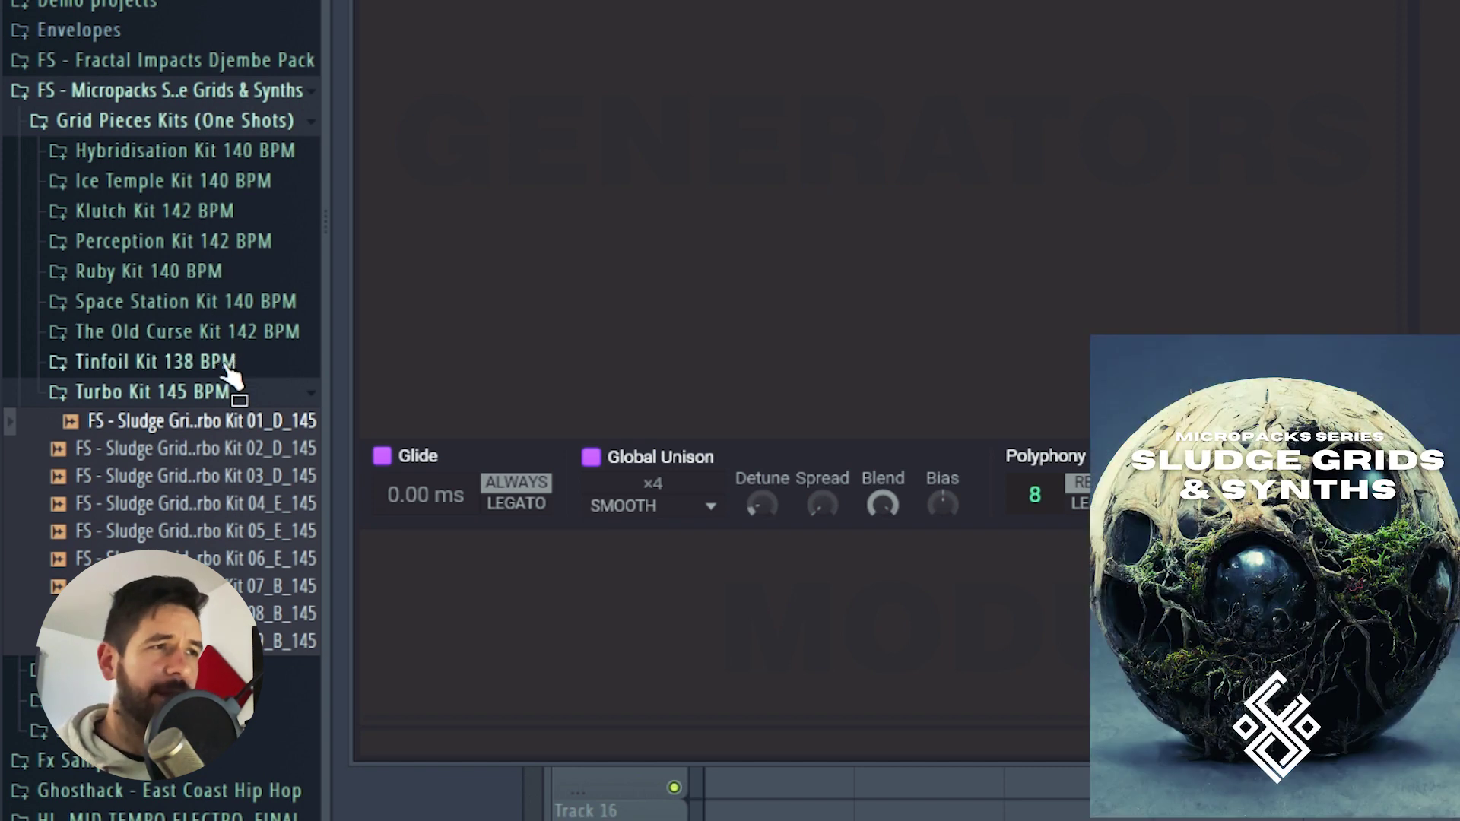
Step: Preview the Turbo Kit 145 BPM Sludge Grid samples in FL Studio's browser, down to Kit 03
{"action": "mouse_move", "coordinate": [236, 410]}
{"action": "left_mouse_down"}
{"action": "mouse_move", "coordinate": [215, 411]}
{"action": "mouse_move", "coordinate": [225, 389]}
{"action": "left_mouse_up"}
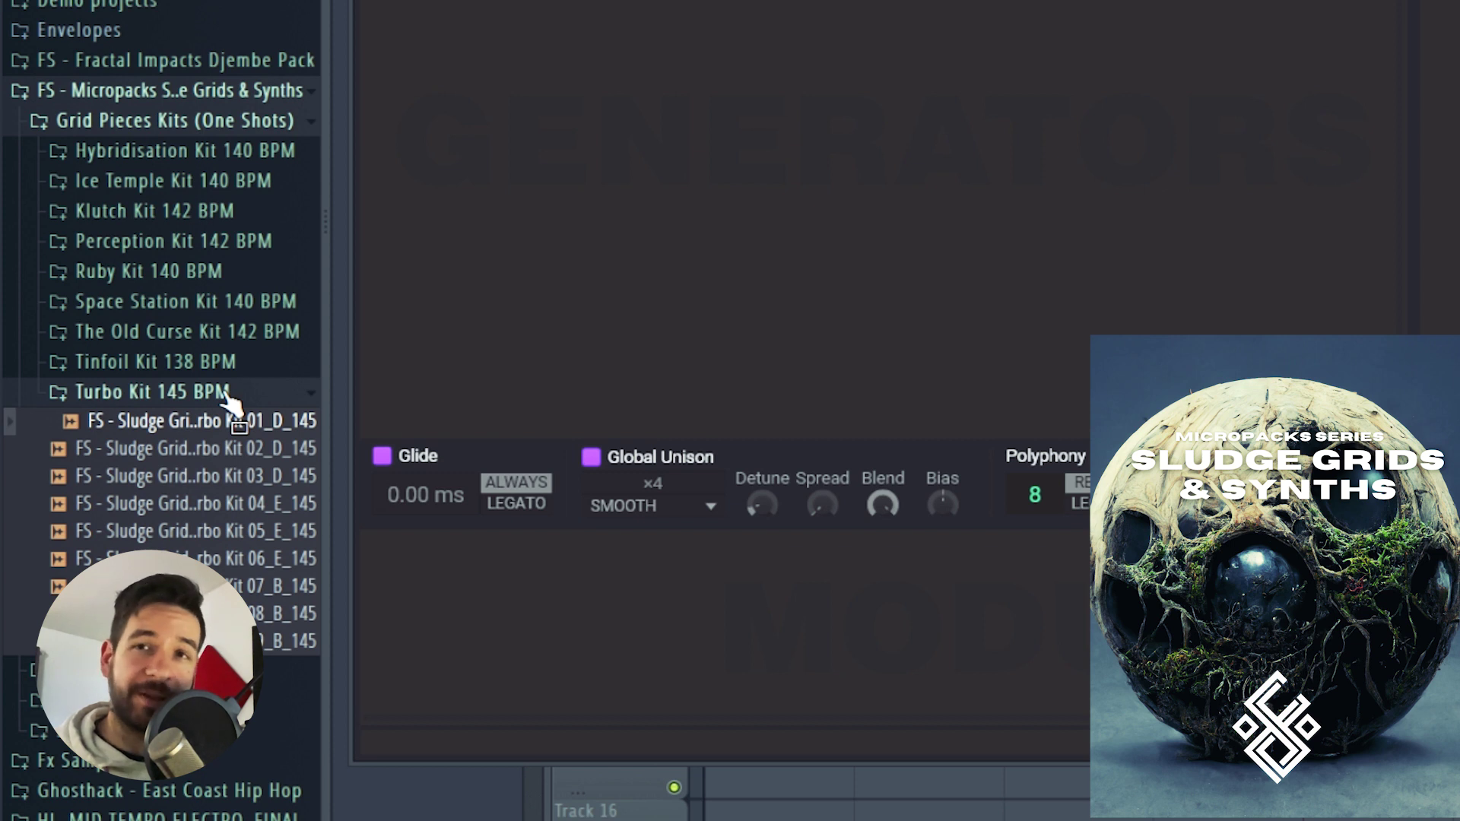
{"action": "left_click_drag", "start_coordinate": [226, 394], "coordinate": [623, 299]}
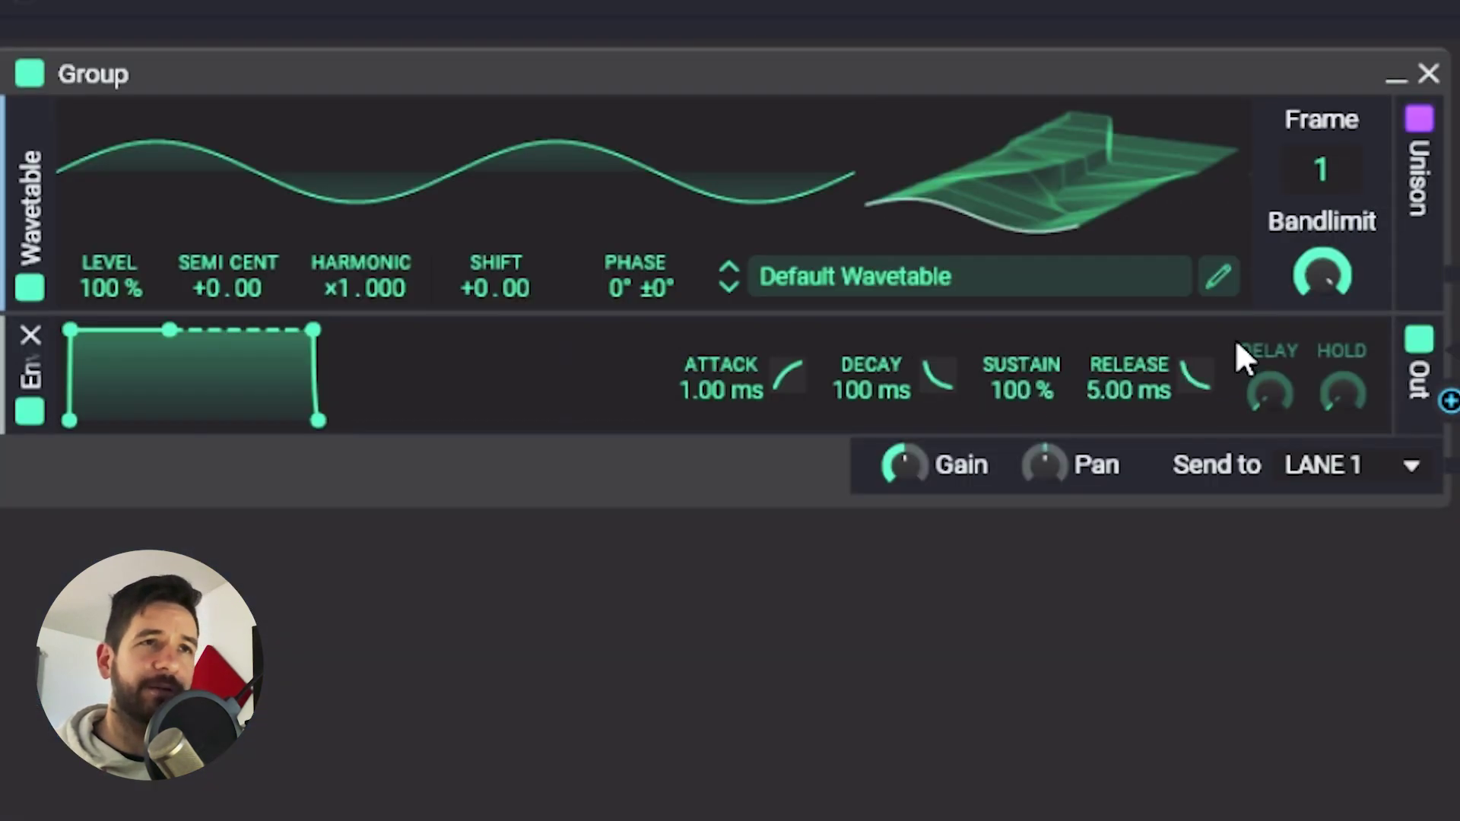
Step: Start File > Create from Sample in the Wavetable Editor, then close it and sweep to frame 157
{"action": "left_click", "coordinate": [1218, 278]}
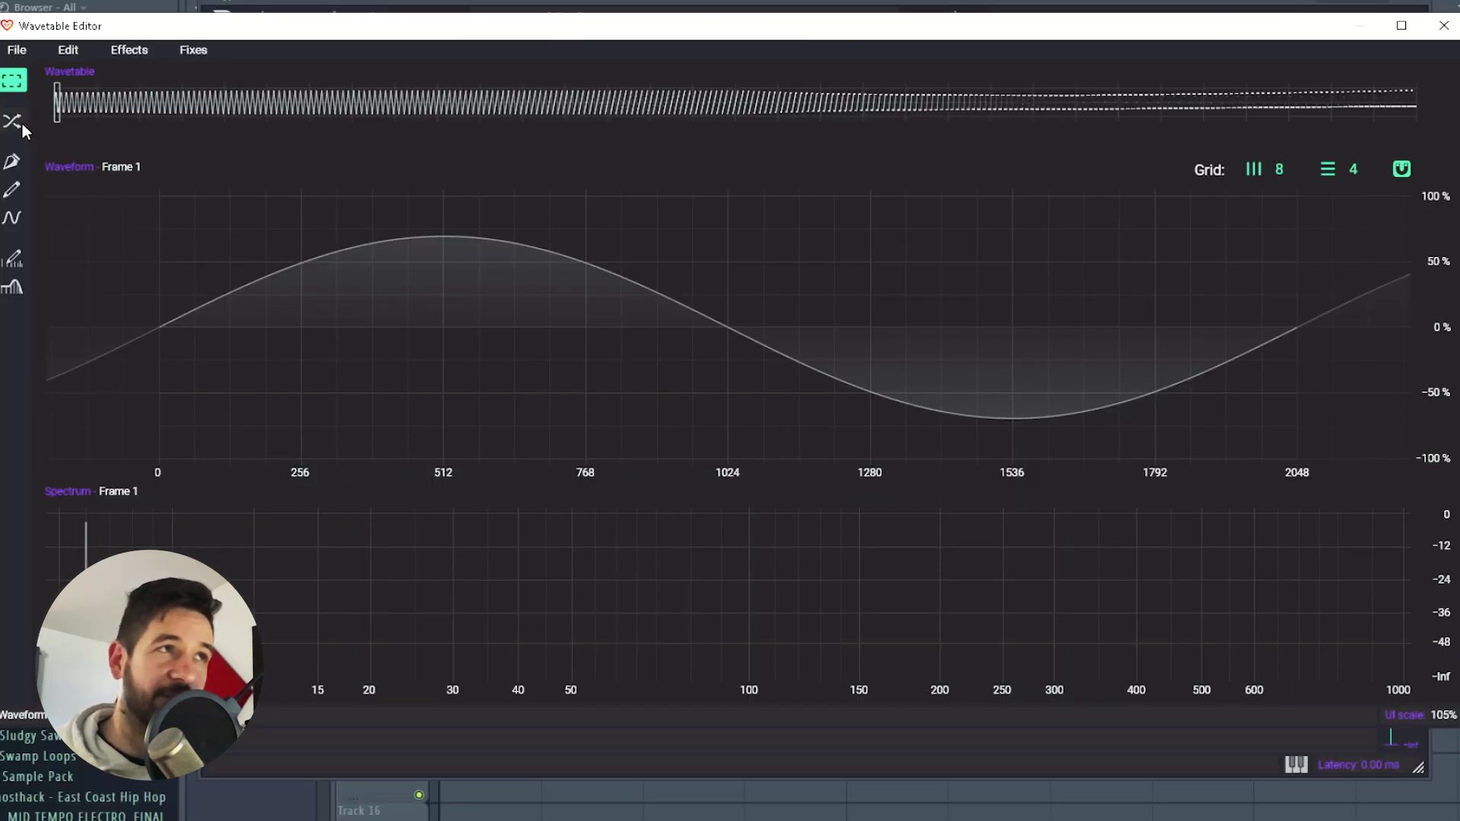
{"action": "left_click", "coordinate": [17, 49]}
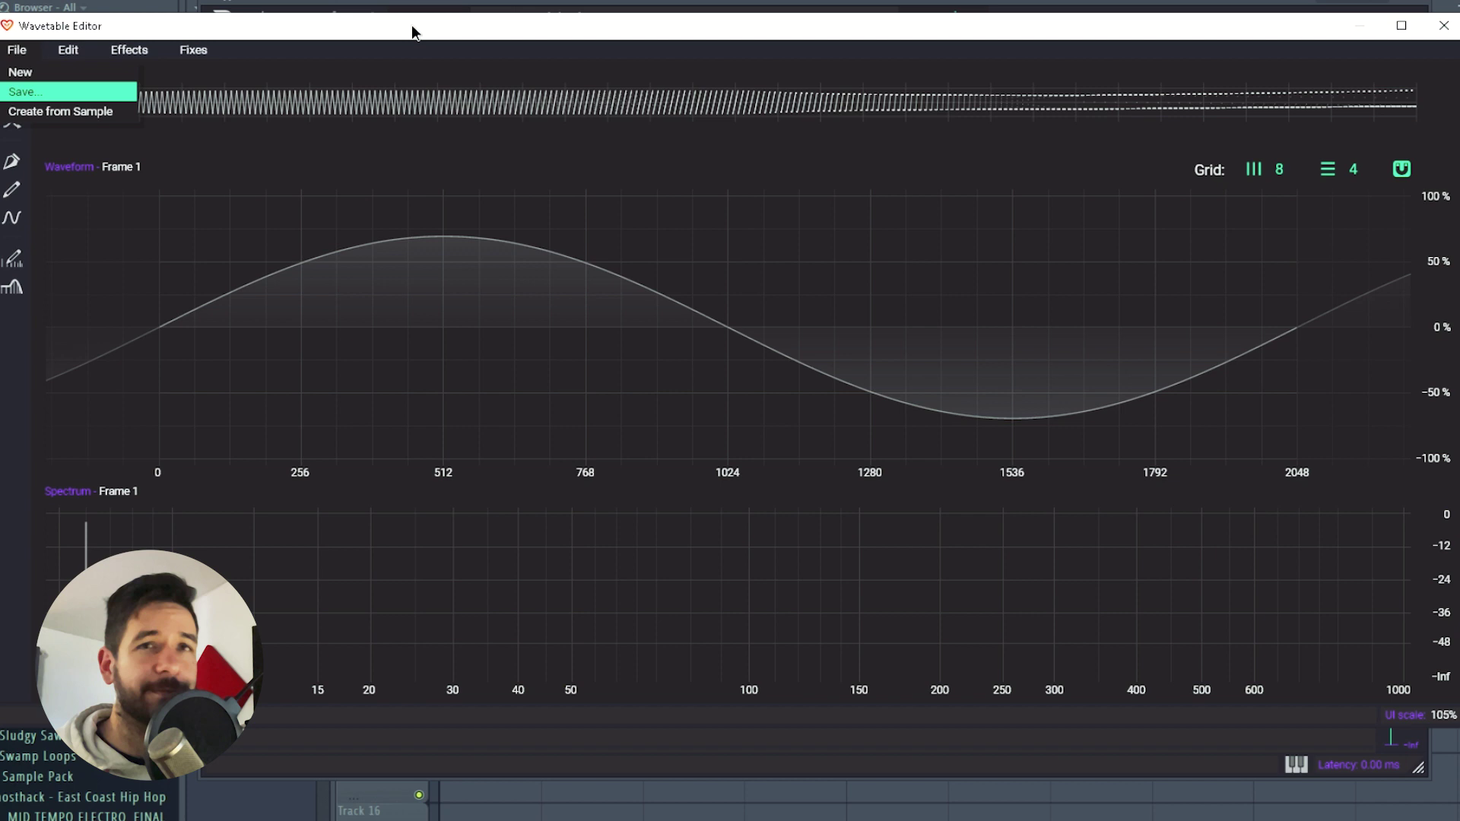
{"action": "key", "text": "Down"}
{"action": "key", "text": "Return"}
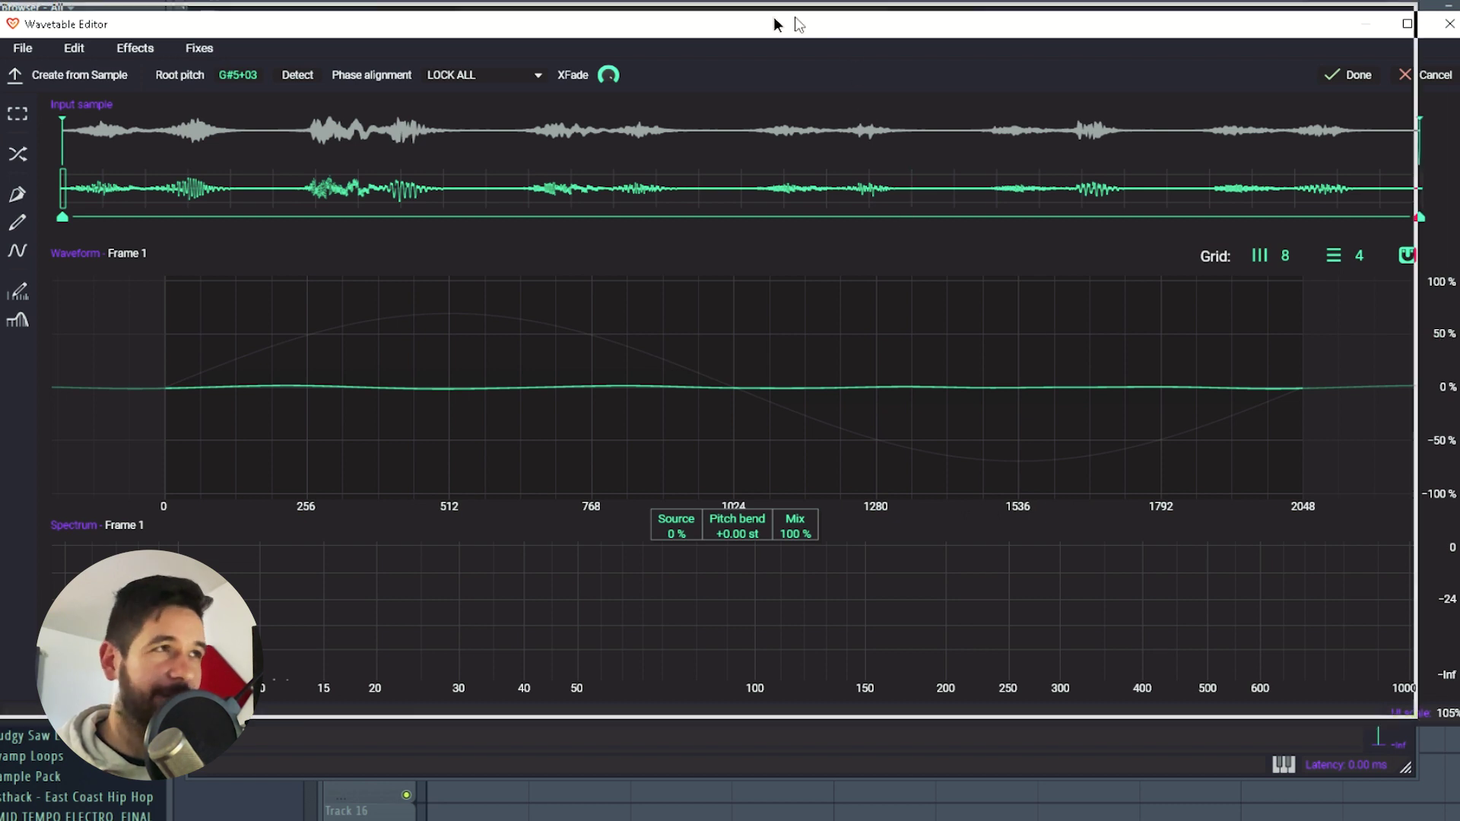
{"action": "key", "text": "Escape"}
{"action": "mouse_move", "coordinate": [802, 174]}
{"action": "left_mouse_down"}
{"action": "mouse_move", "coordinate": [802, 114]}
{"action": "mouse_move", "coordinate": [802, 198]}
{"action": "left_mouse_up"}
Step: Reopen the Wavetable Editor and drop the grid sample from FL Studio's browser into it
{"action": "left_click", "coordinate": [756, 222]}
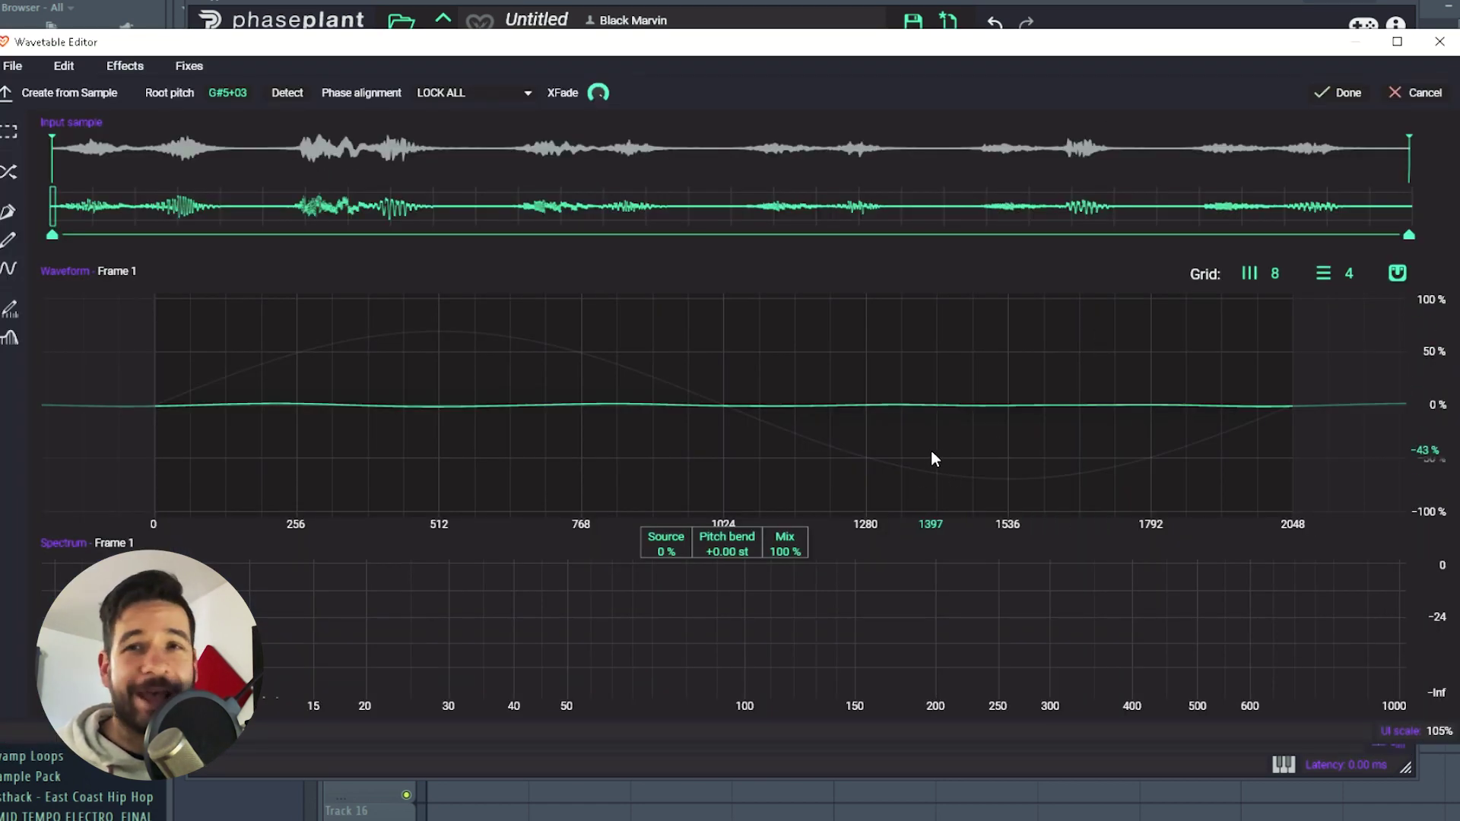
{"action": "key", "text": "Escape"}
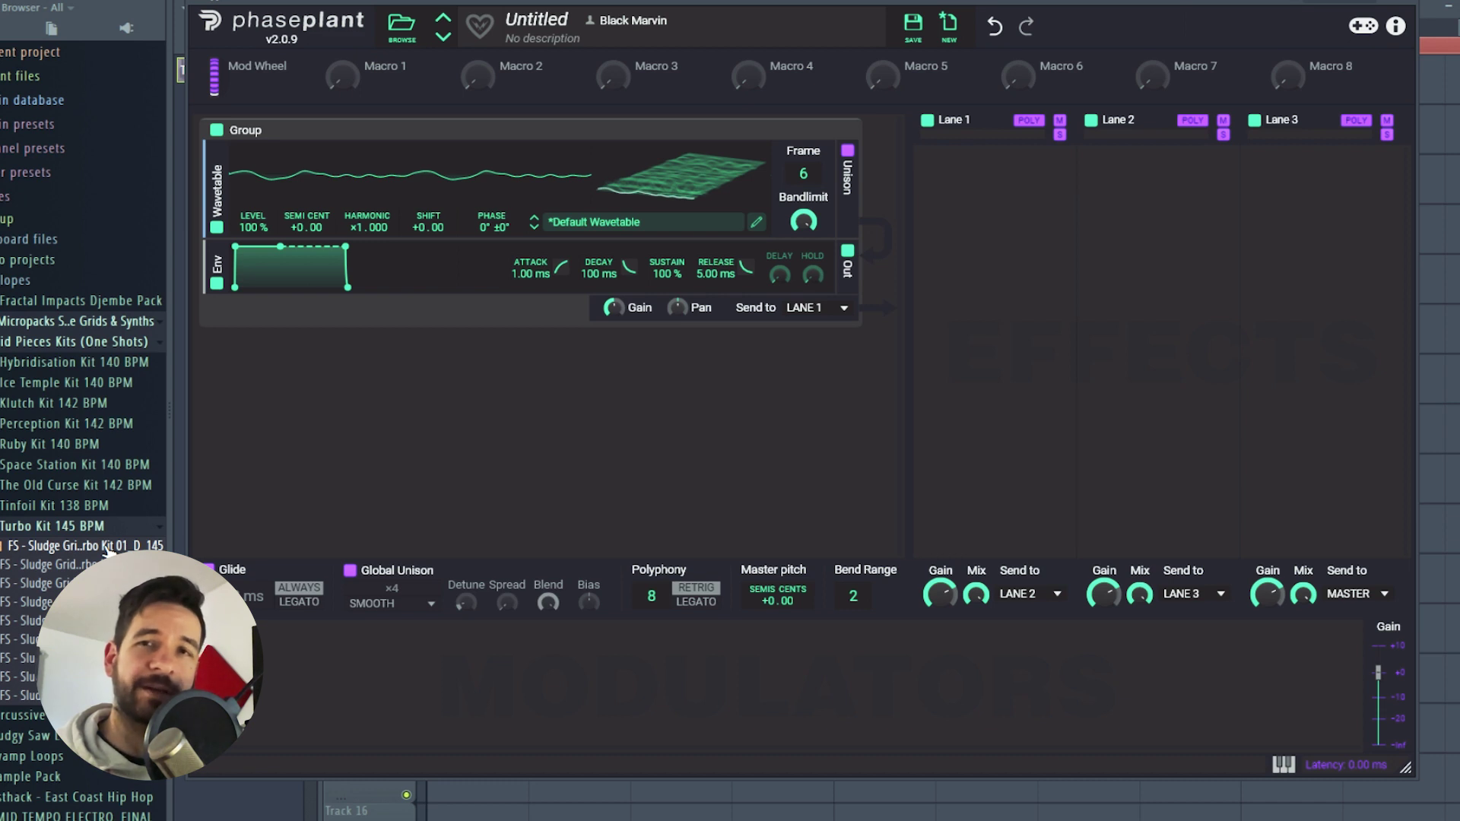
{"action": "left_click", "coordinate": [756, 221]}
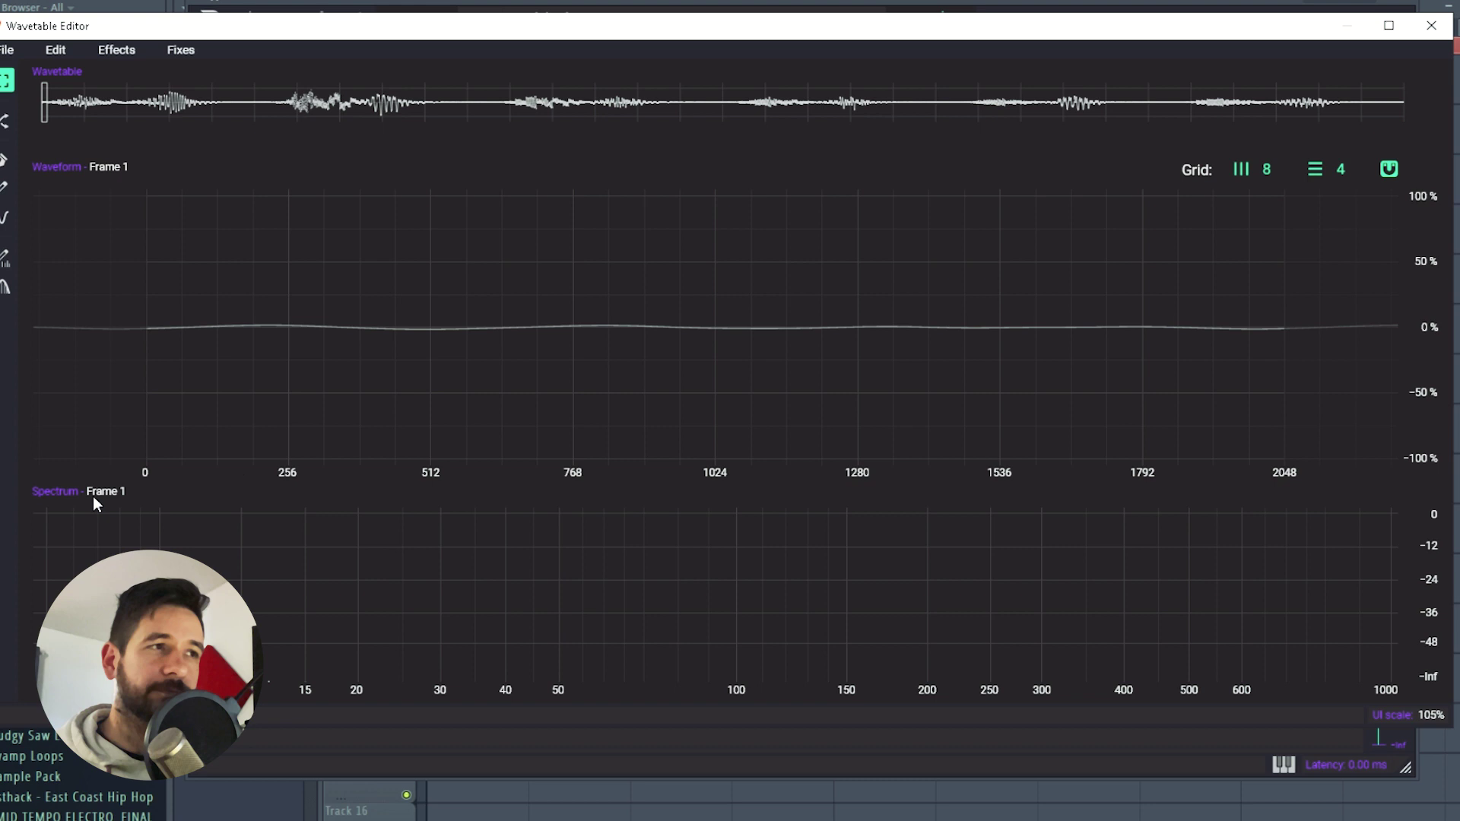
{"action": "left_click_drag", "start_coordinate": [3, 761], "coordinate": [244, 365]}
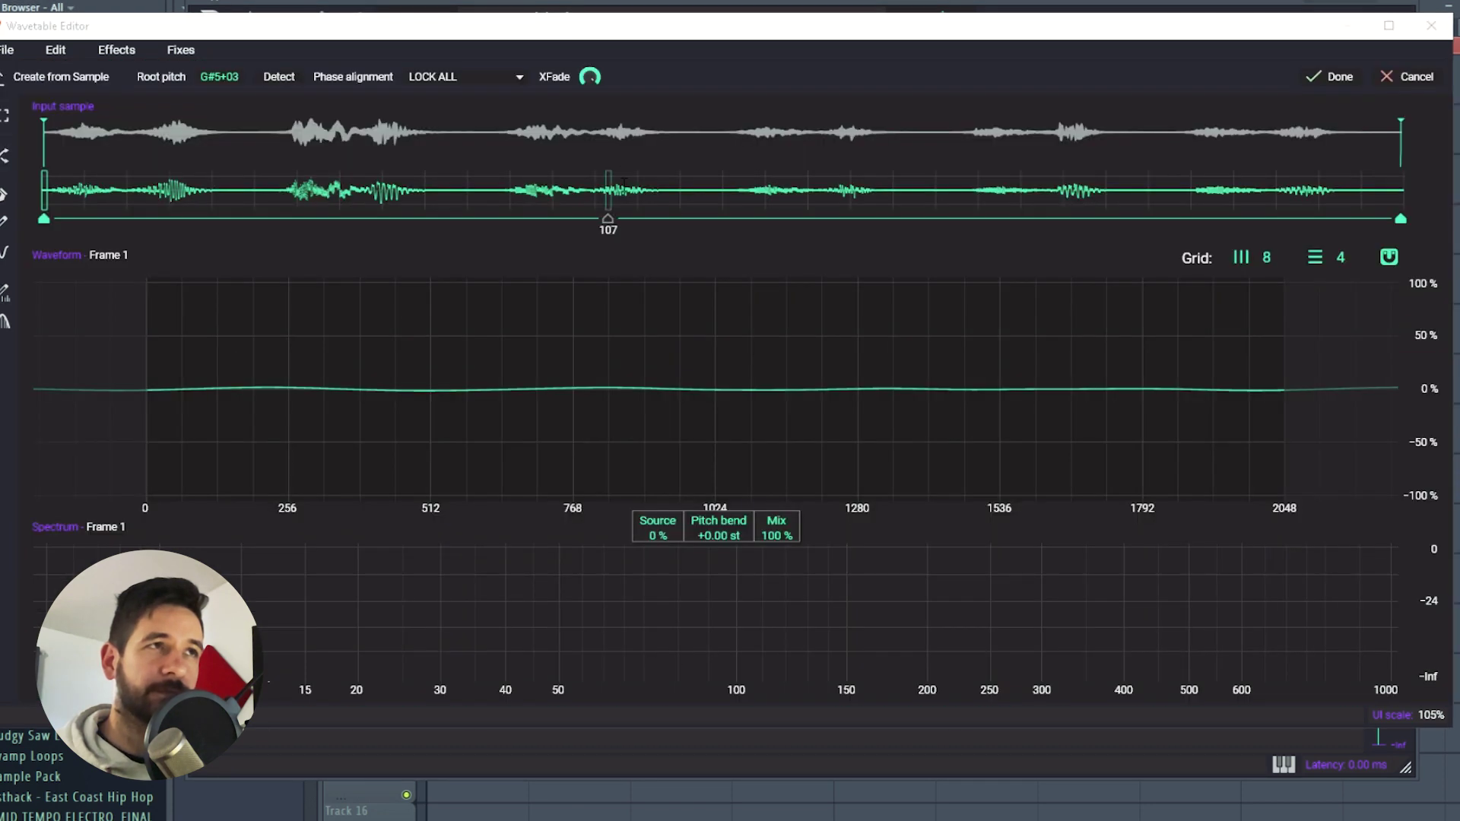
Step: Set the sample's root pitch to D2, build the wavetable, and audition its frames
{"action": "left_click", "coordinate": [211, 78]}
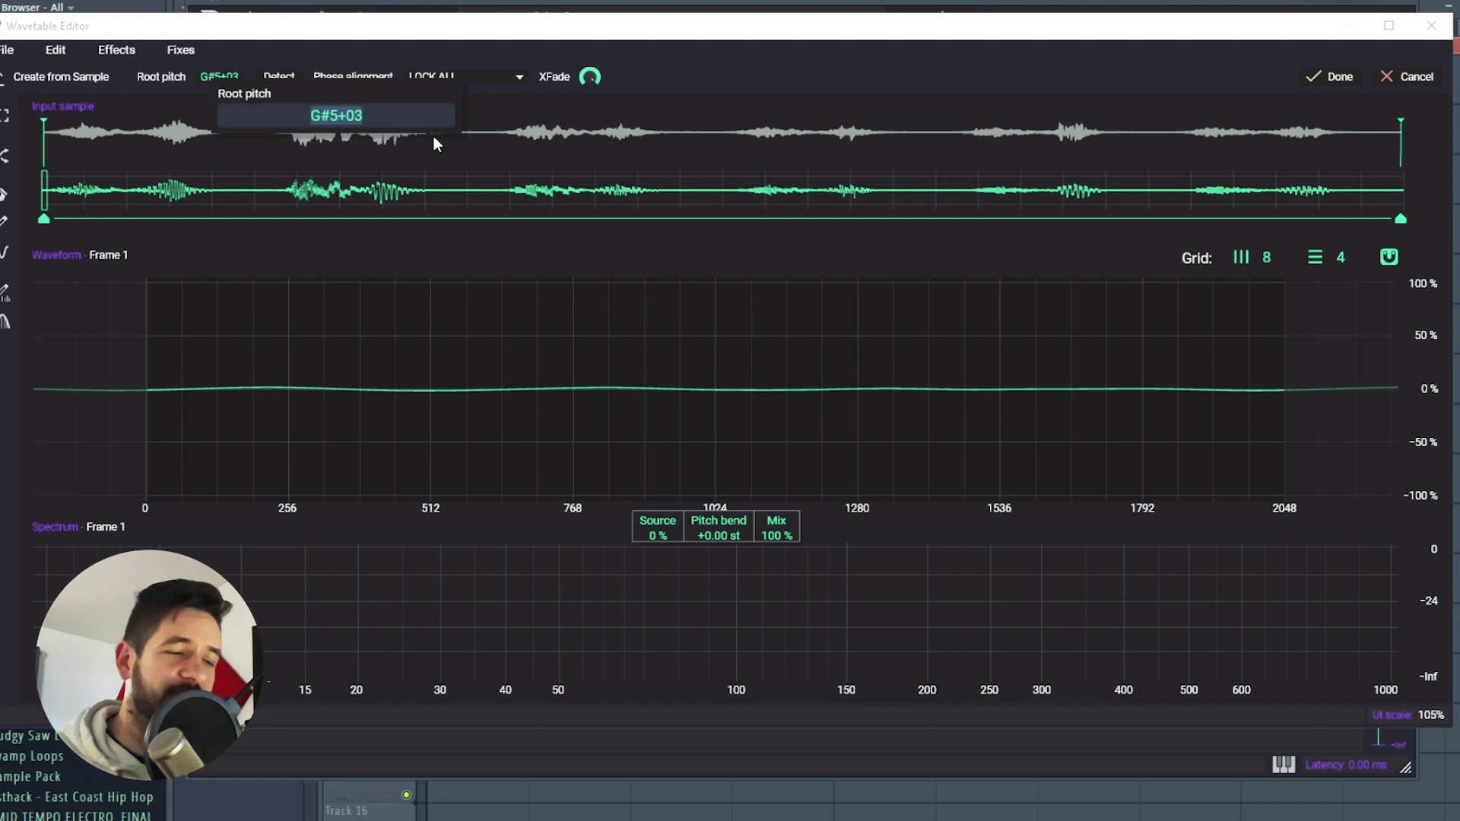
{"action": "type", "text": "D2"}
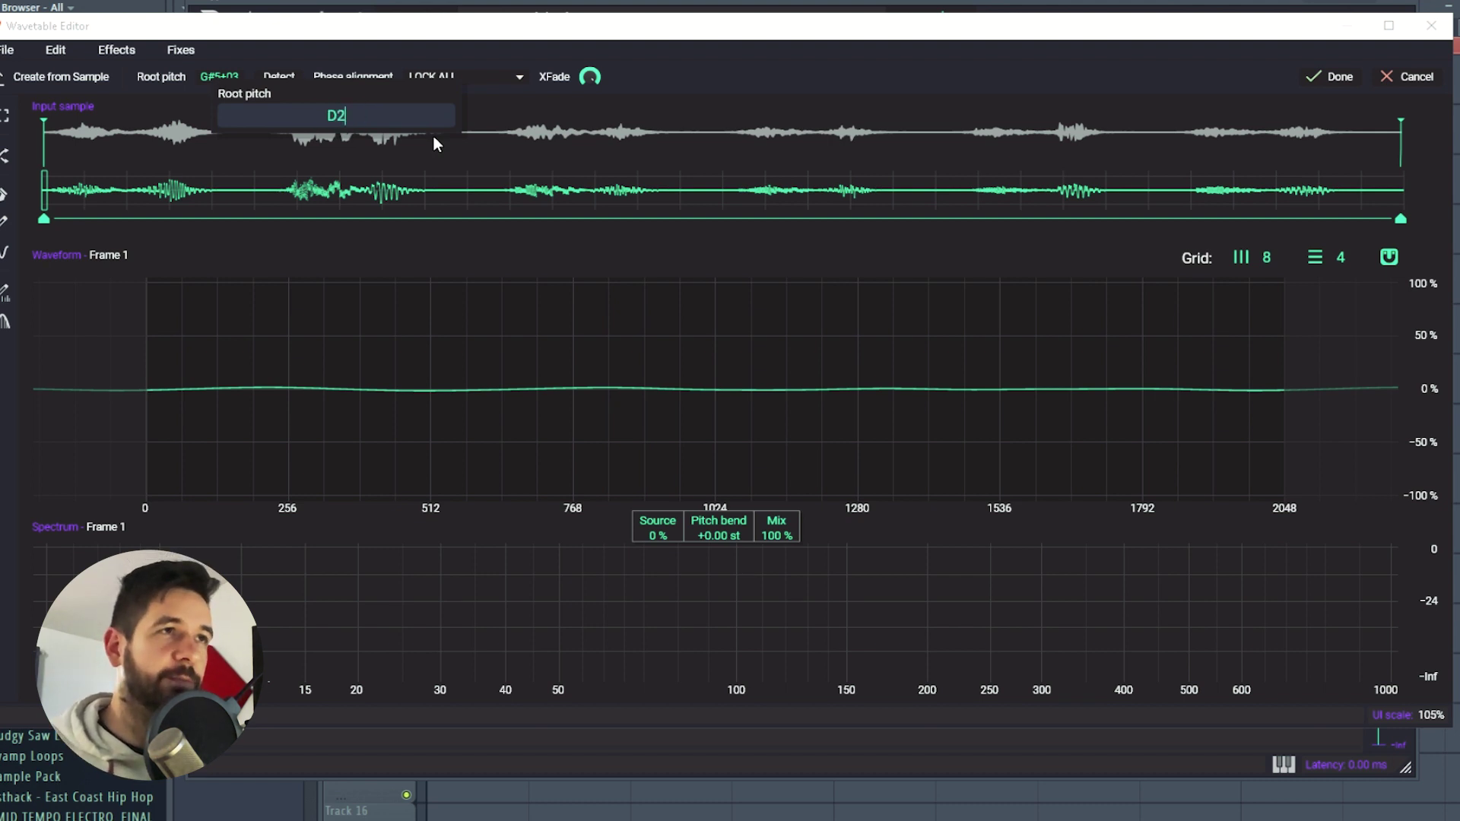
{"action": "key", "text": "Return"}
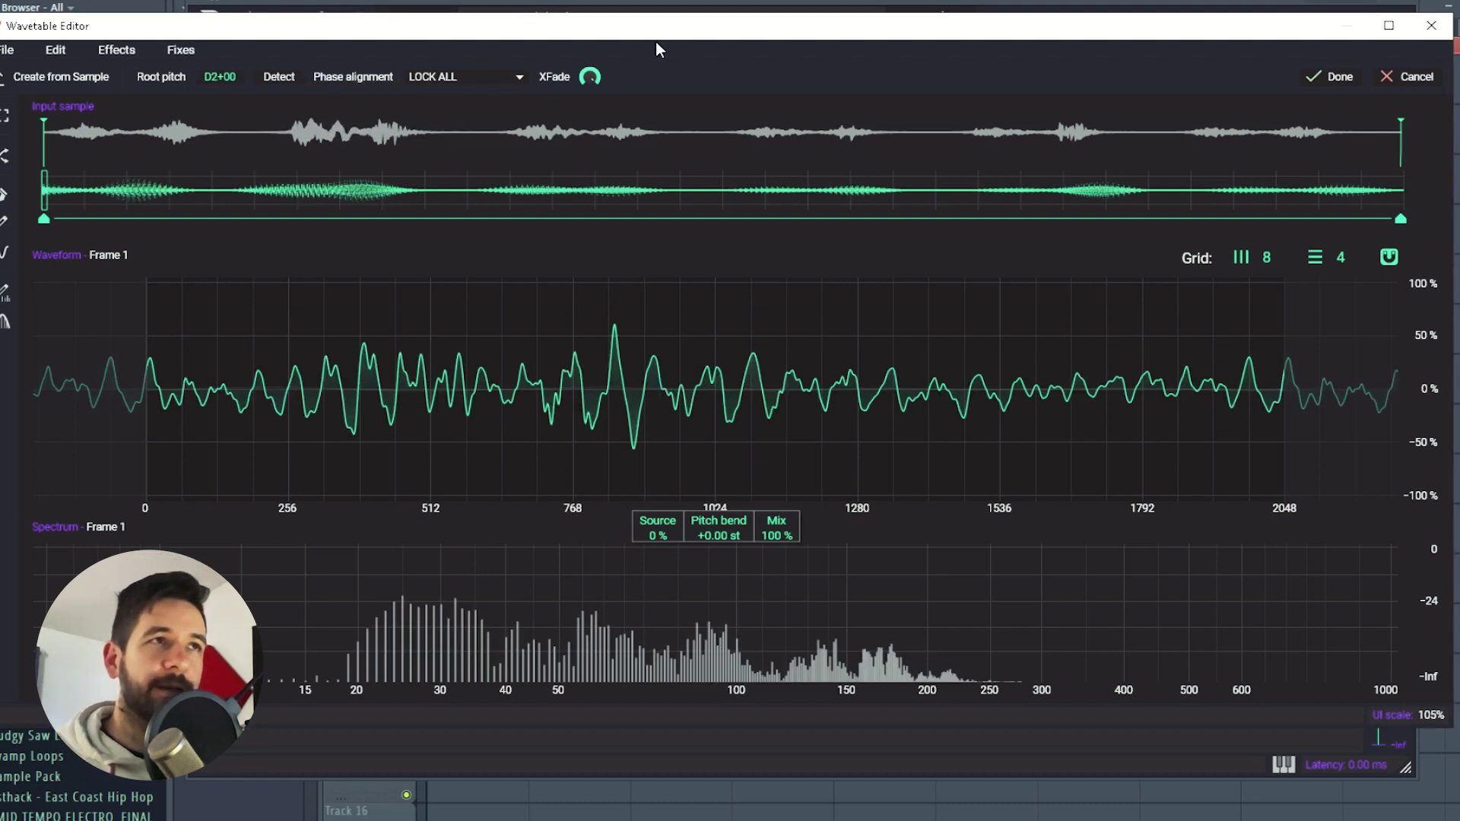
{"action": "left_click", "coordinate": [1323, 78]}
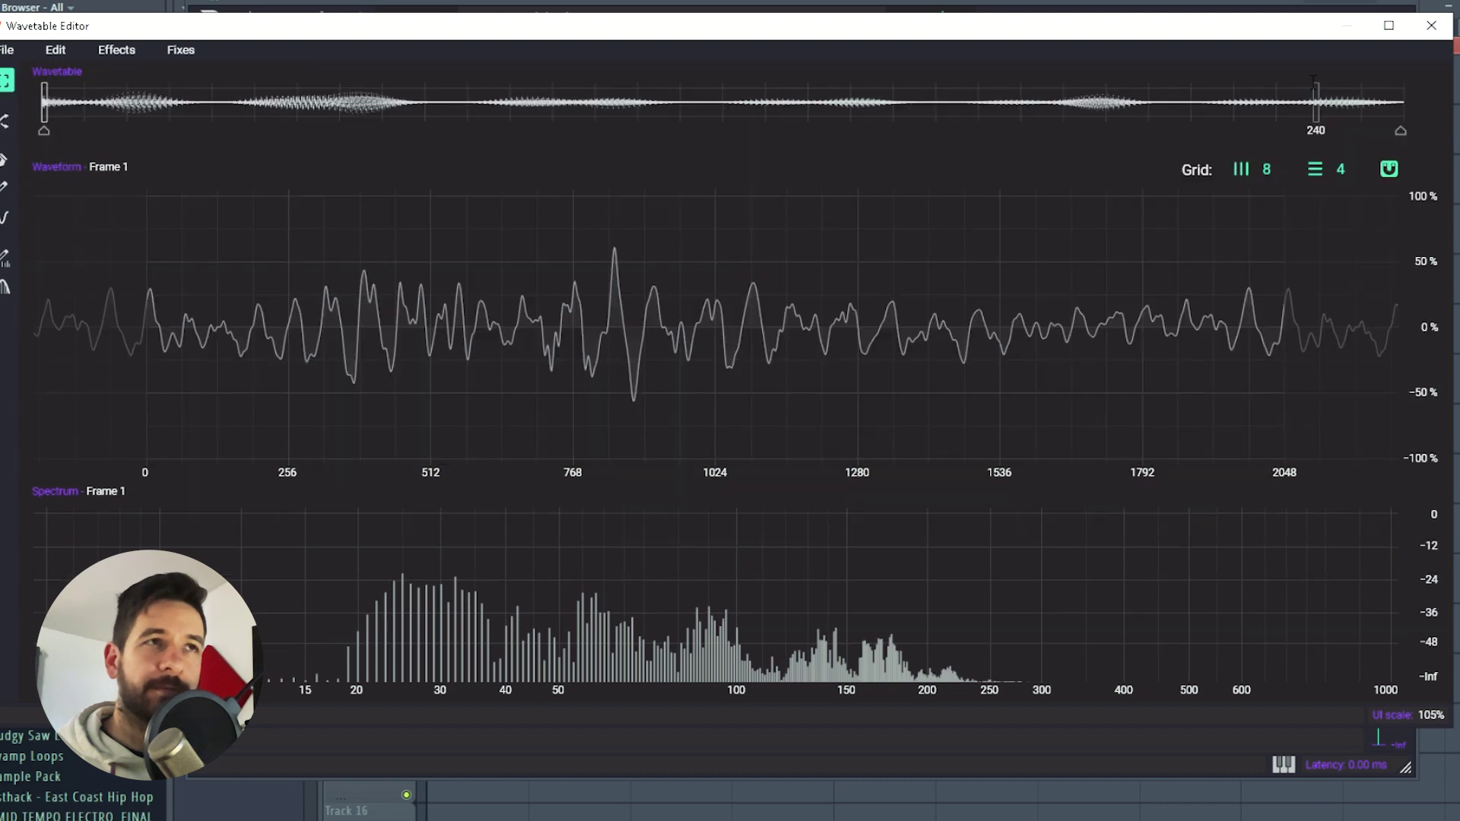
{"action": "left_click", "coordinate": [1419, 43]}
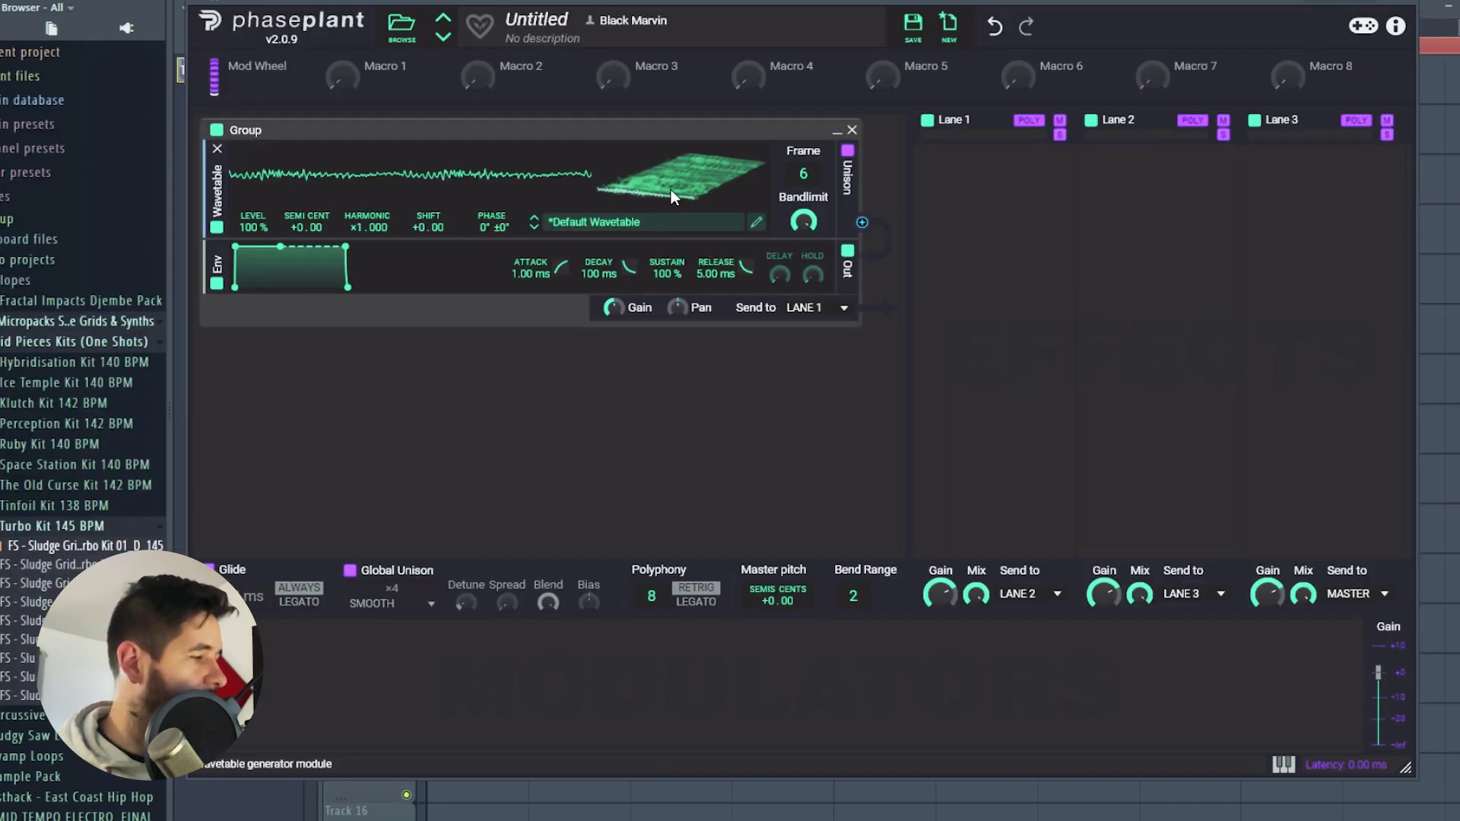
{"action": "mouse_move", "coordinate": [670, 189]}
{"action": "left_mouse_down"}
{"action": "mouse_move", "coordinate": [670, 100]}
{"action": "mouse_move", "coordinate": [671, 191]}
{"action": "left_mouse_up"}
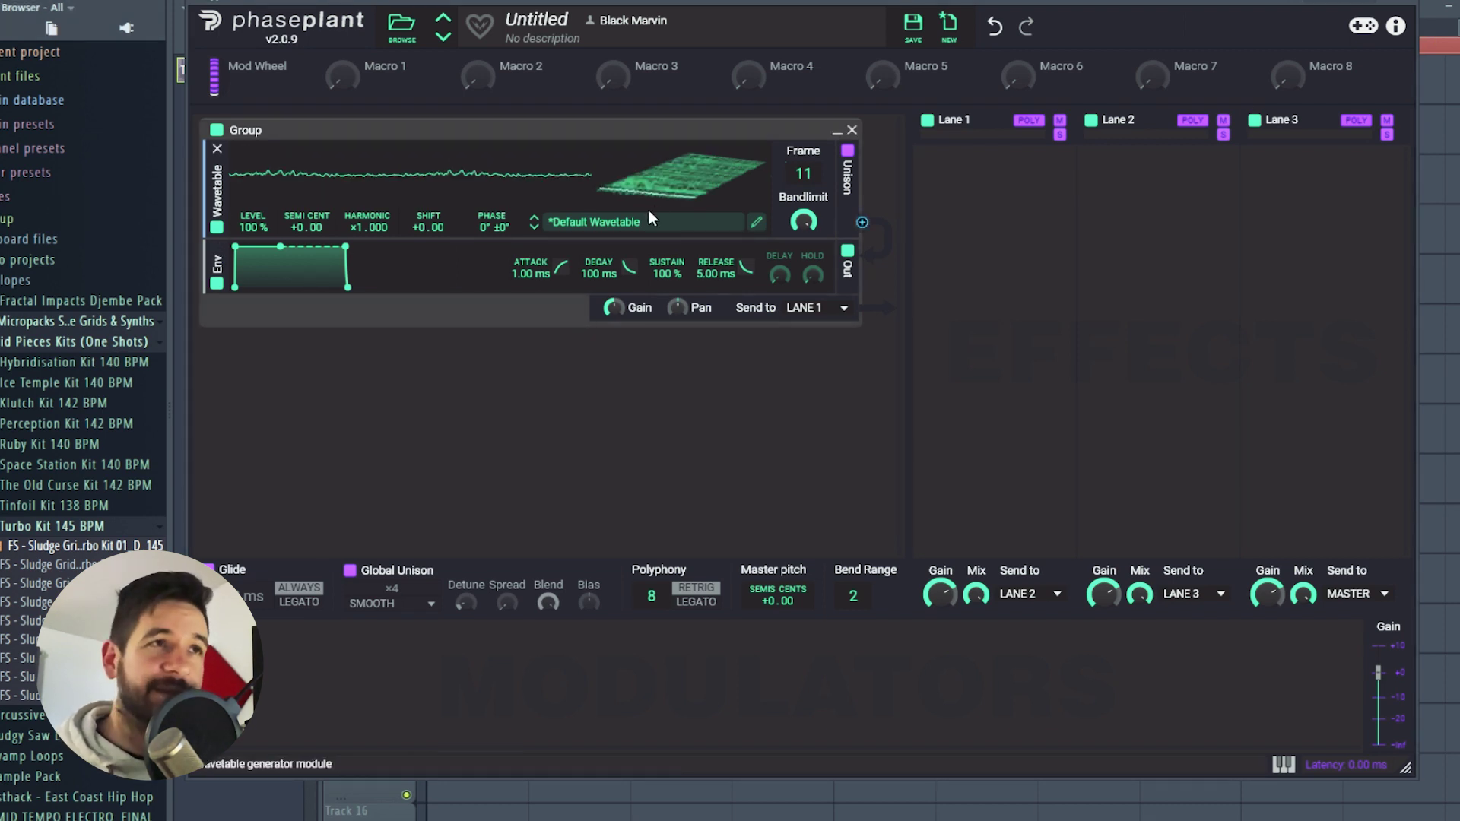
{"action": "mouse_move", "coordinate": [658, 194]}
{"action": "left_mouse_down"}
{"action": "mouse_move", "coordinate": [659, 127]}
{"action": "mouse_move", "coordinate": [659, 214]}
{"action": "left_mouse_up"}
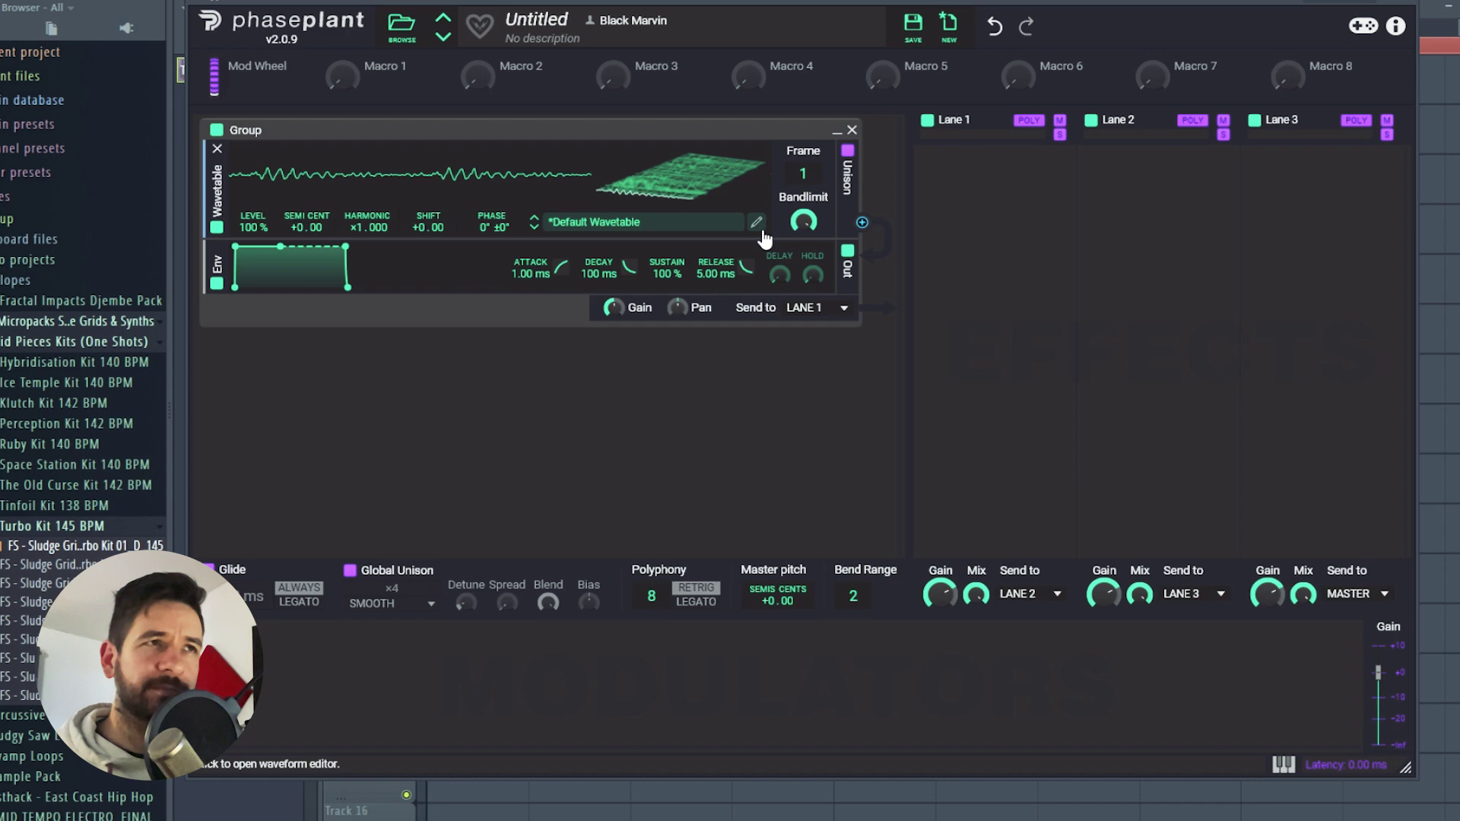
Step: Re-import the loop sample with root pitch D3, rebuild the wavetable, and sweep its frames
{"action": "left_click", "coordinate": [756, 222]}
{"action": "left_click_drag", "start_coordinate": [46, 776], "coordinate": [417, 363]}
{"action": "left_click", "coordinate": [219, 76]}
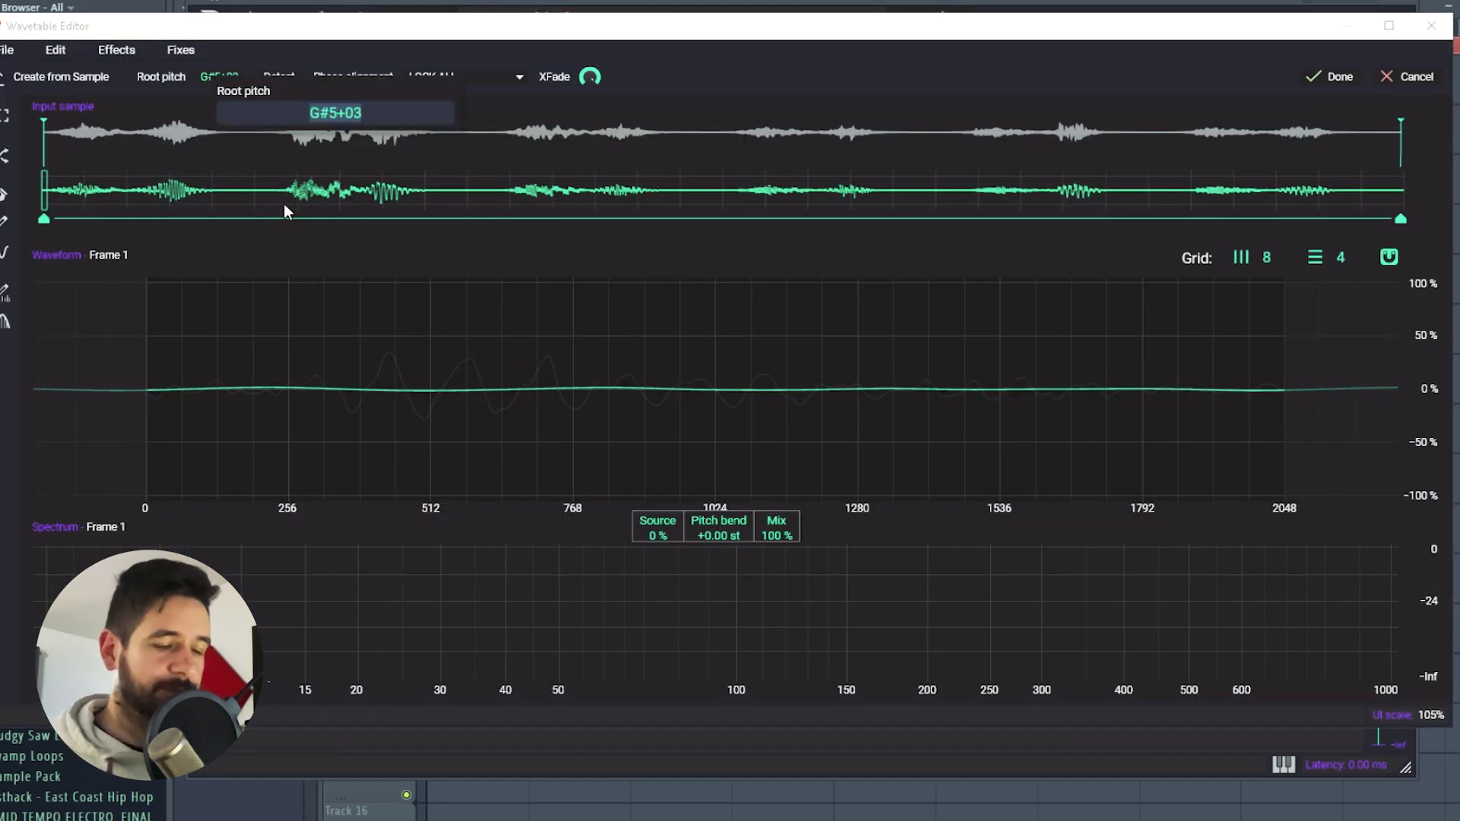
{"action": "key", "text": "BackSpace"}
{"action": "key", "text": "BackSpace"}
{"action": "key", "text": "BackSpace"}
{"action": "key", "text": "BackSpace"}
{"action": "key", "text": "BackSpace"}
{"action": "key", "text": "BackSpace"}
{"action": "type", "text": "D3"}
{"action": "key", "text": "Return"}
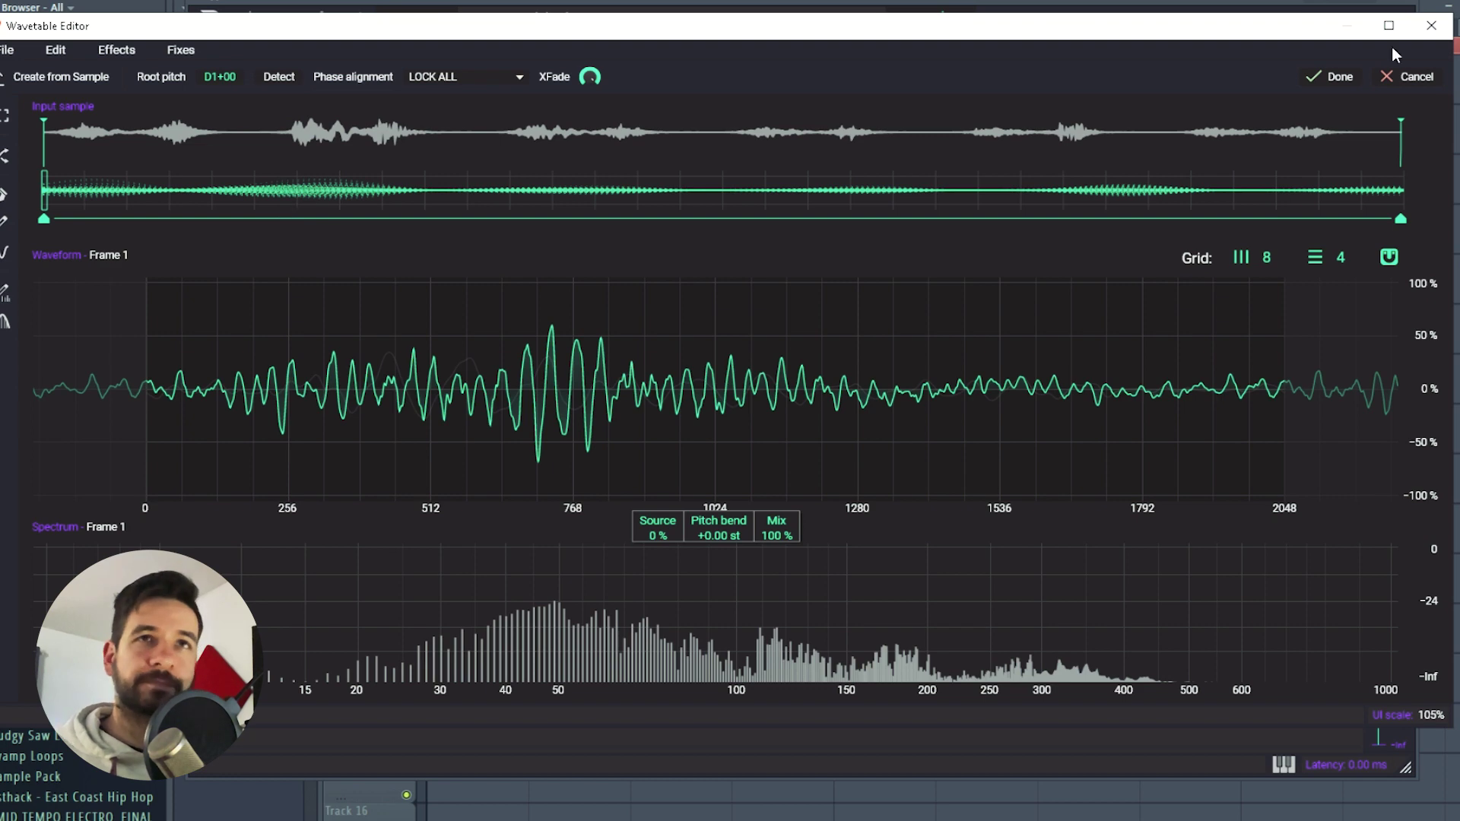
{"action": "left_click", "coordinate": [1330, 76]}
{"action": "left_click", "coordinate": [1432, 25]}
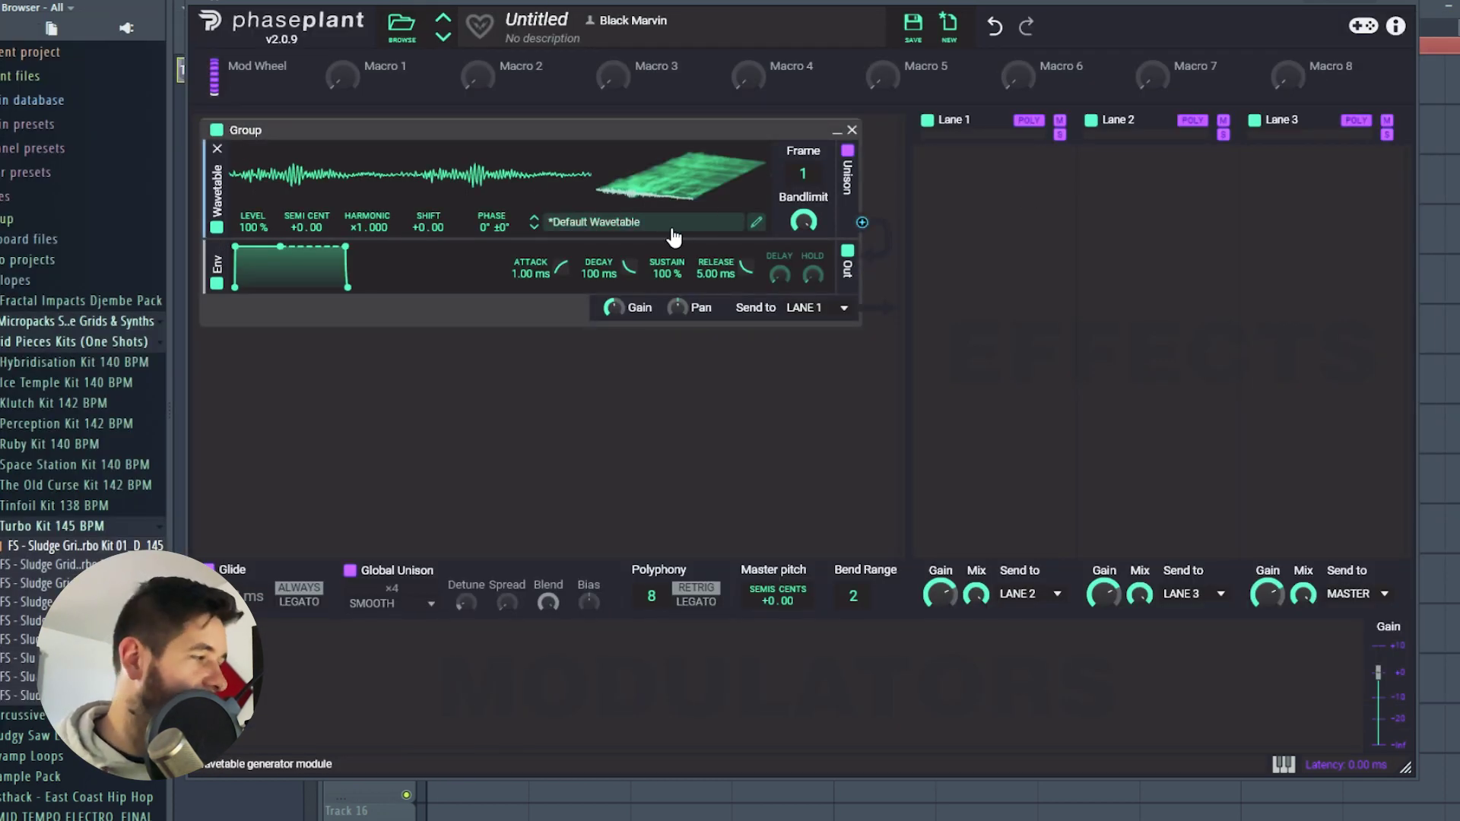
{"action": "mouse_move", "coordinate": [802, 174]}
{"action": "left_mouse_down"}
{"action": "mouse_move", "coordinate": [802, 2]}
{"action": "mouse_move", "coordinate": [802, 152]}
{"action": "mouse_move", "coordinate": [802, 57]}
{"action": "left_mouse_up"}
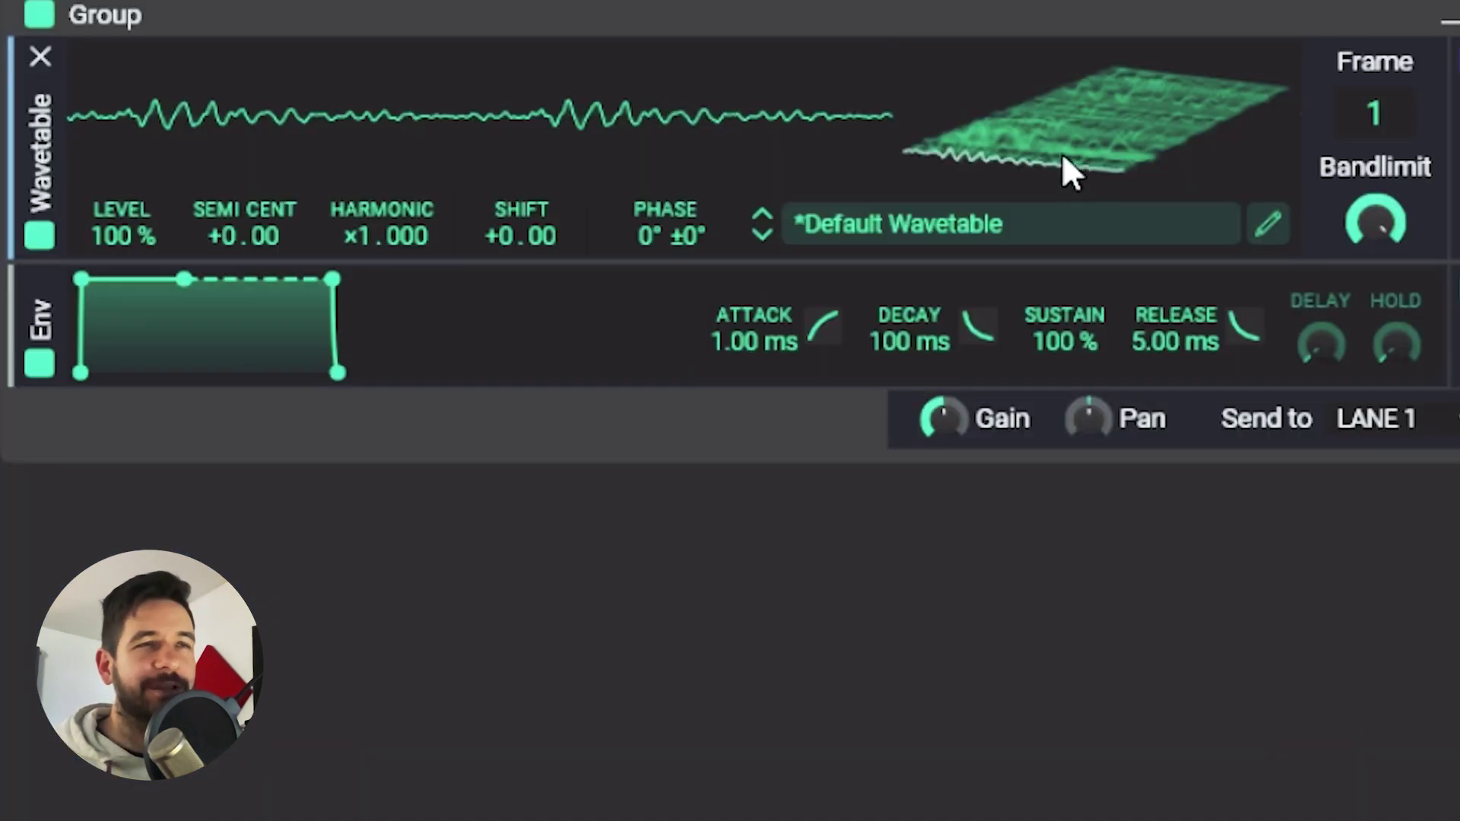
Step: Sweep across the grid-sample wavetable's frames on the 3-D display
{"action": "left_click_drag", "start_coordinate": [1061, 152], "coordinate": [1207, 227]}
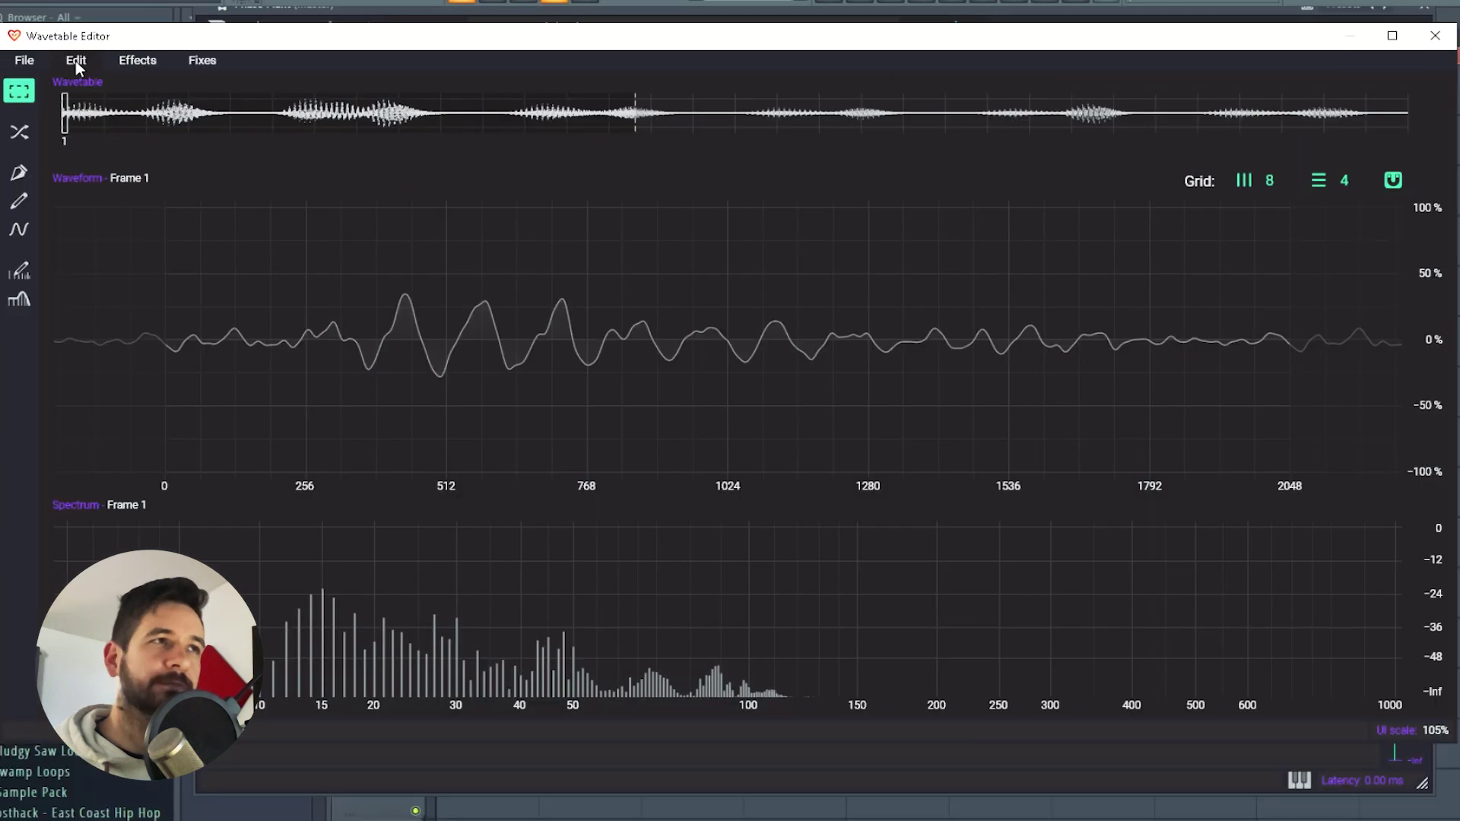
Step: Copy the selected frames, paste them into the wavetable, and confirm the edit
{"action": "left_click", "coordinate": [75, 59]}
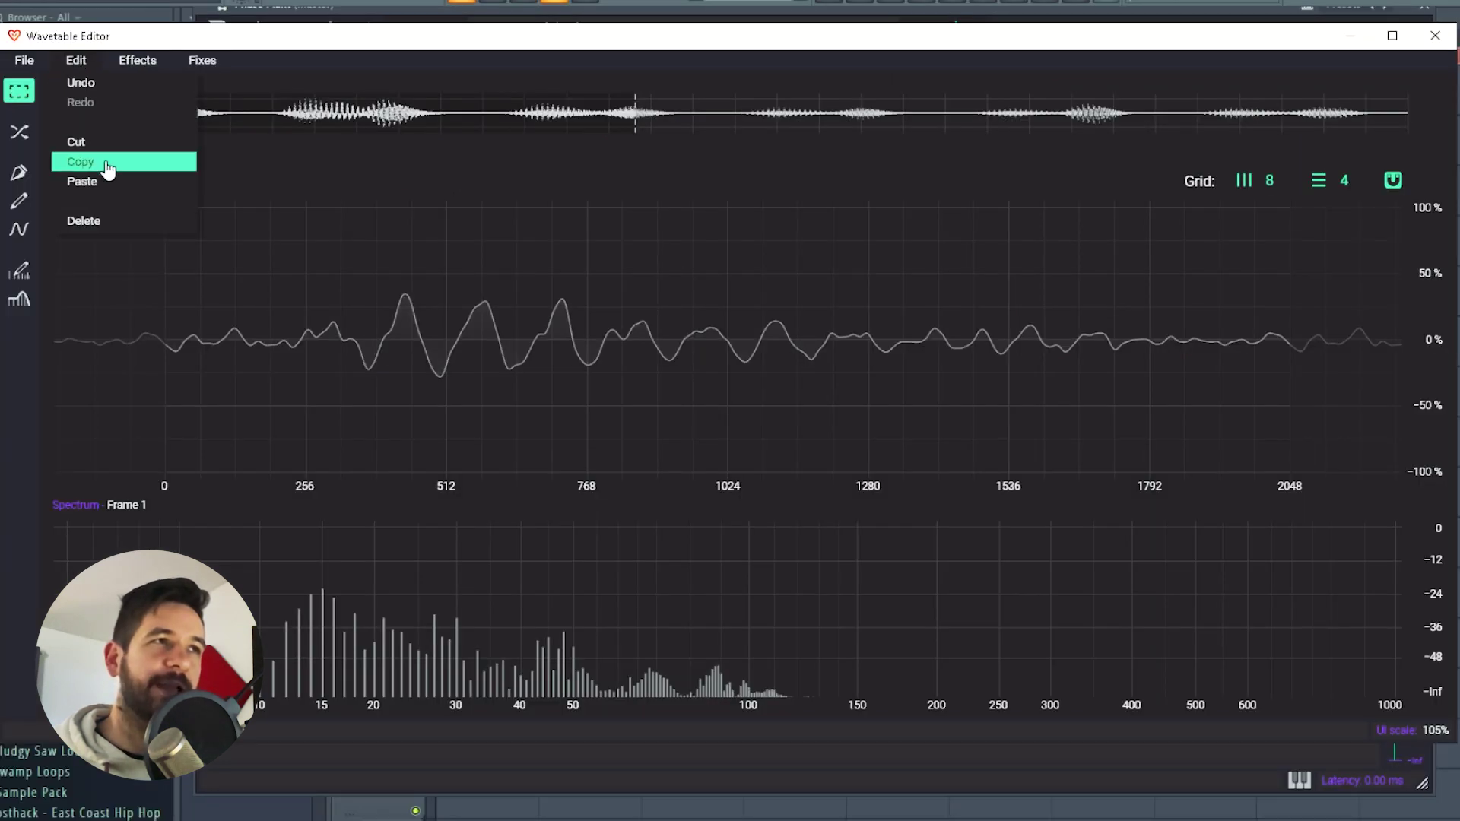
{"action": "left_click", "coordinate": [97, 161]}
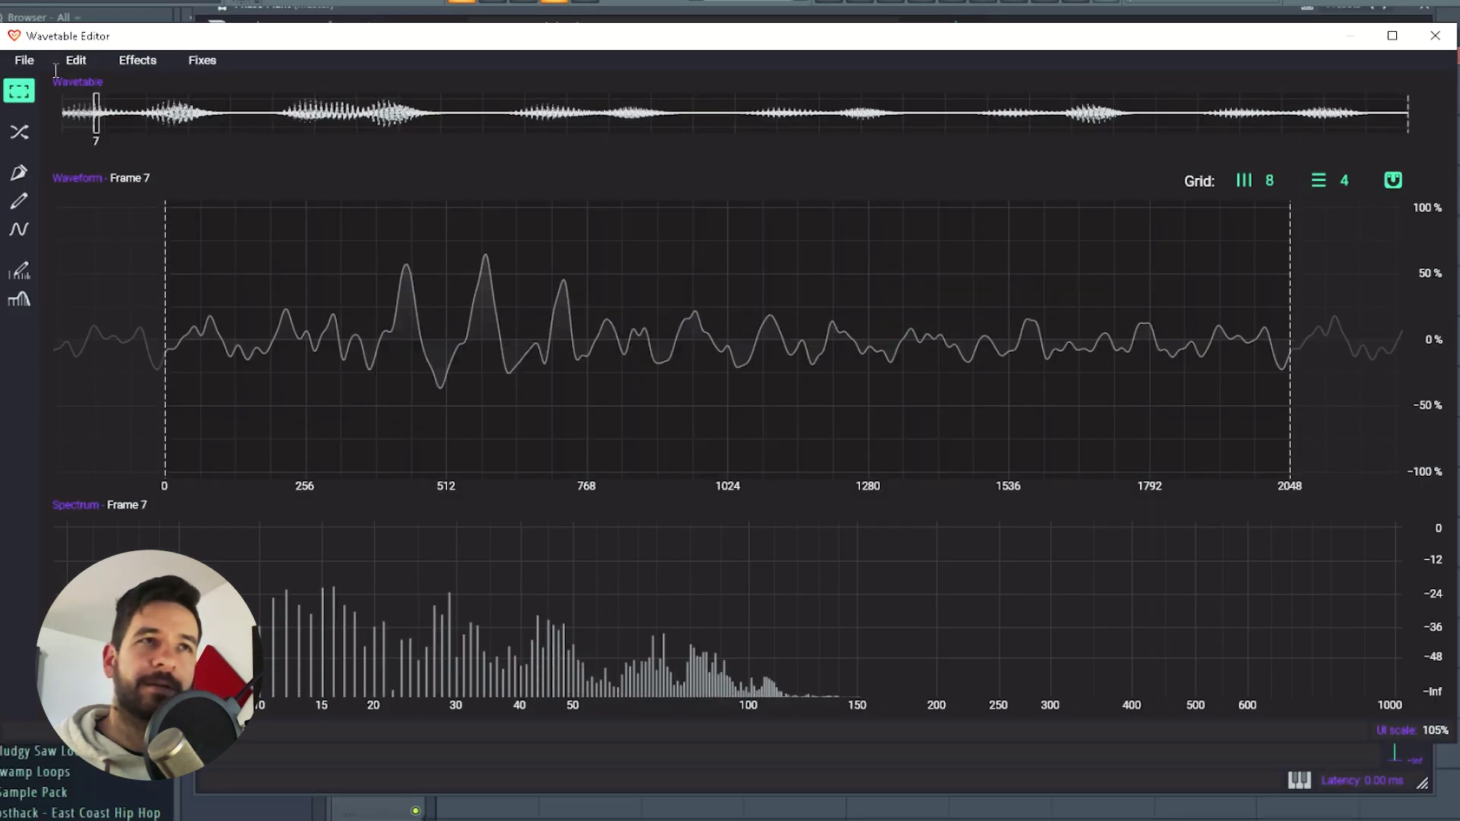
{"action": "left_click", "coordinate": [75, 60]}
{"action": "left_click", "coordinate": [136, 184]}
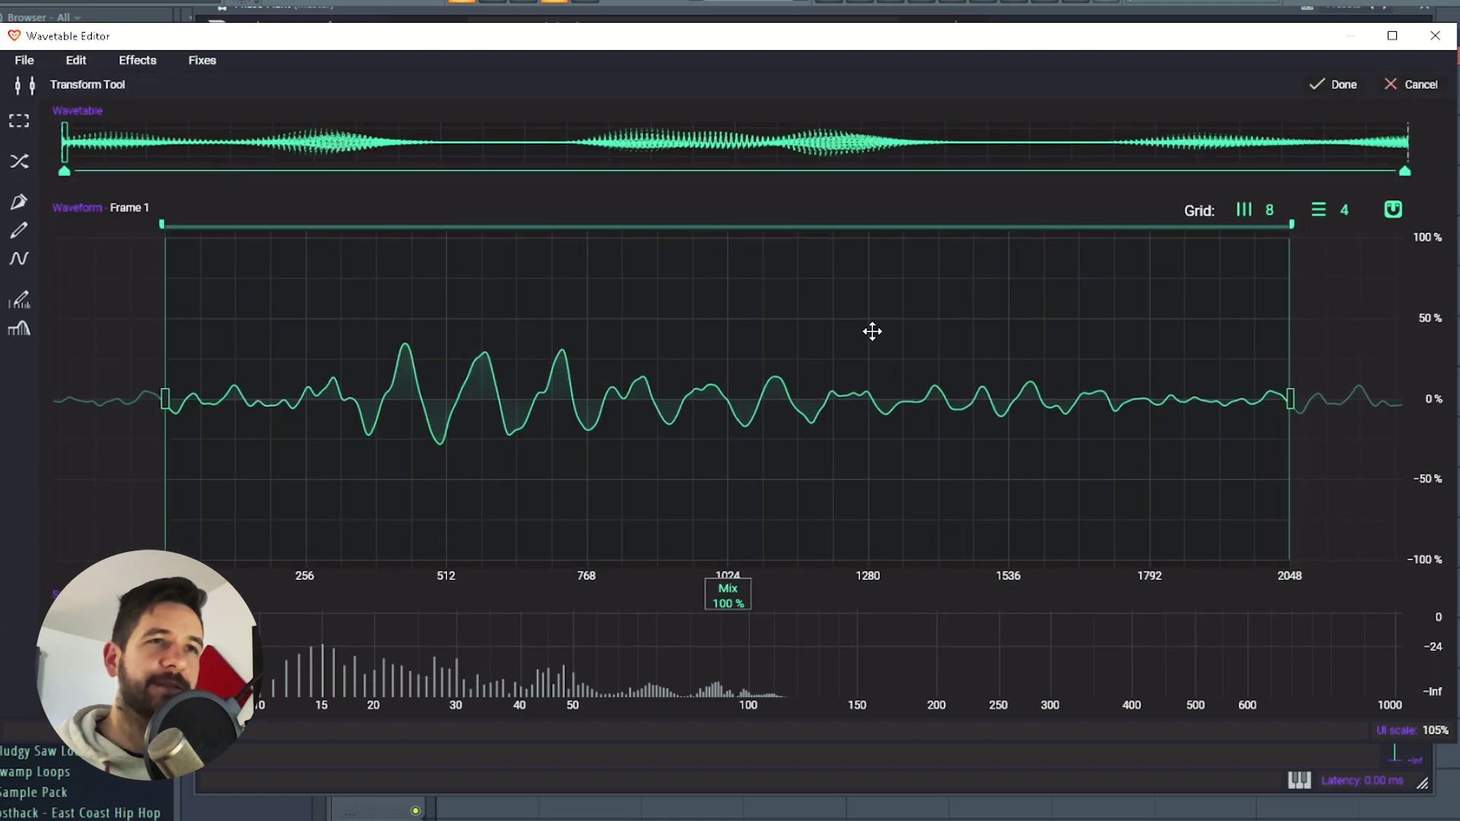
{"action": "left_click", "coordinate": [1336, 84]}
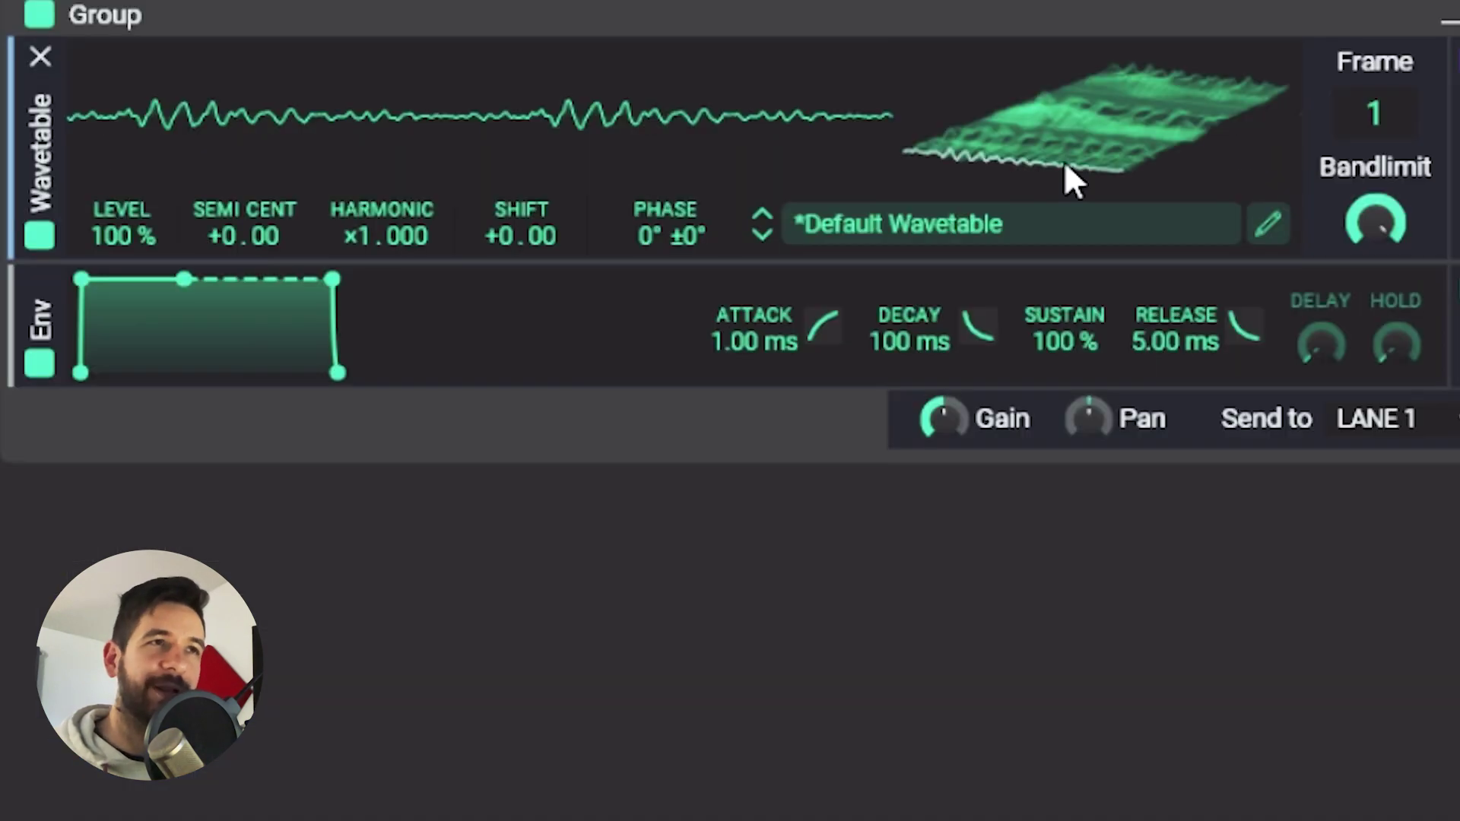
{"action": "mouse_move", "coordinate": [1060, 167]}
{"action": "left_mouse_down"}
{"action": "mouse_move", "coordinate": [1060, 2]}
{"action": "mouse_move", "coordinate": [1060, 166]}
{"action": "left_mouse_up"}
{"action": "mouse_move", "coordinate": [1229, 707]}
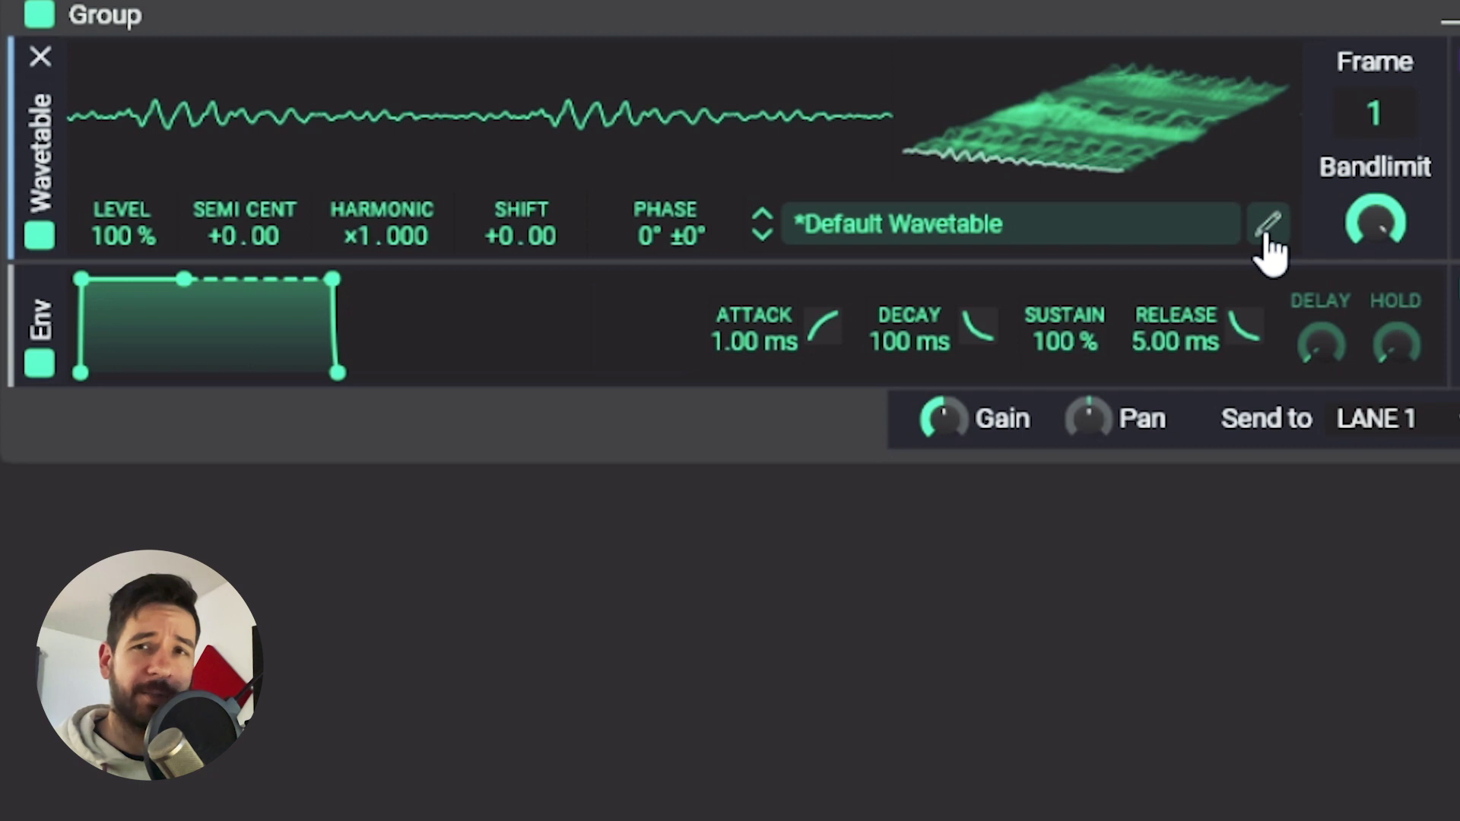
Step: Apply a Frame Blend with 16-frame distance at 100% mix to the wavetable
{"action": "left_click", "coordinate": [1266, 228]}
{"action": "left_click", "coordinate": [137, 61]}
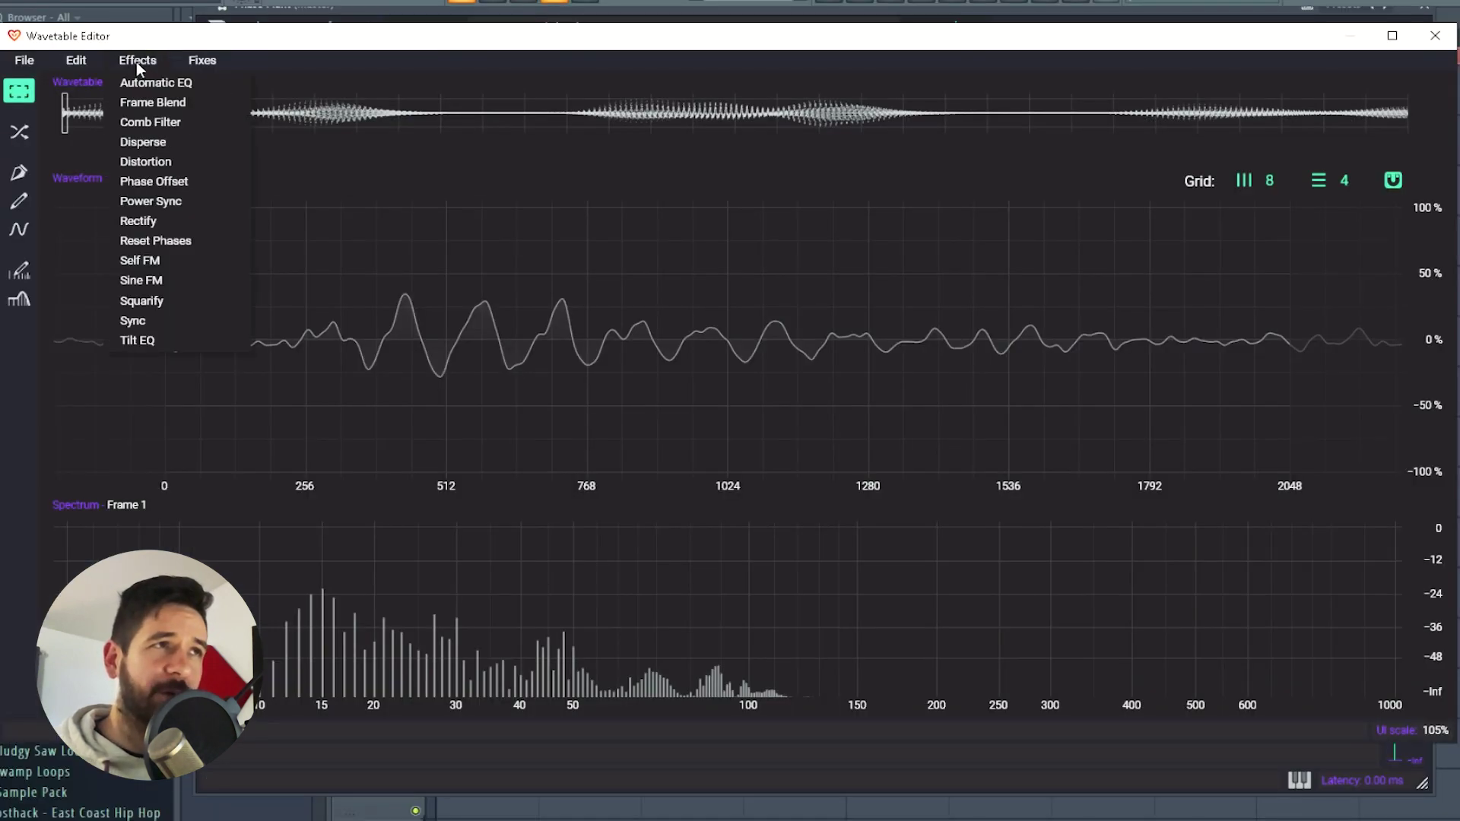
{"action": "left_click", "coordinate": [148, 102]}
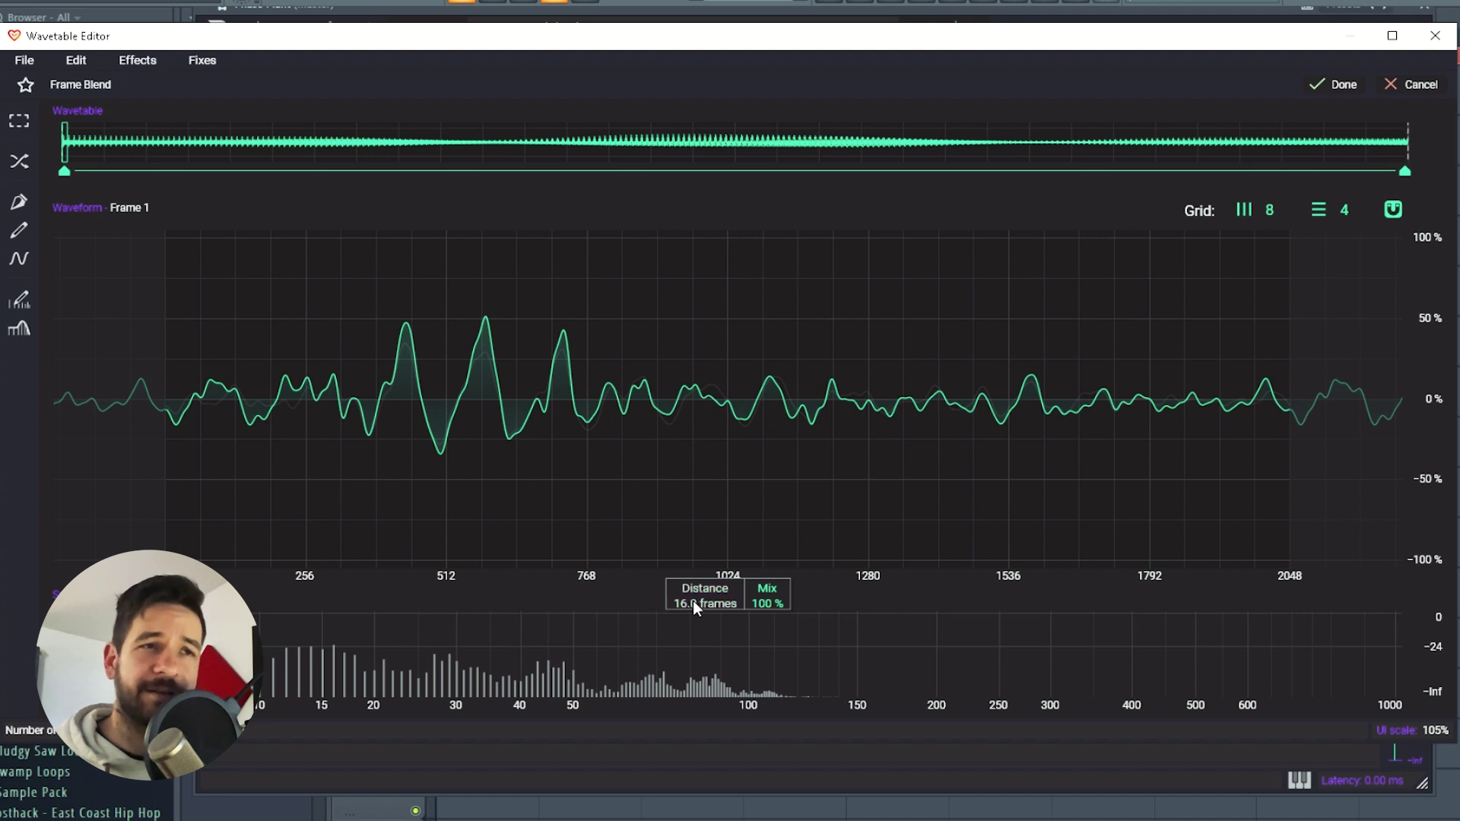
{"action": "left_click", "coordinate": [1336, 85]}
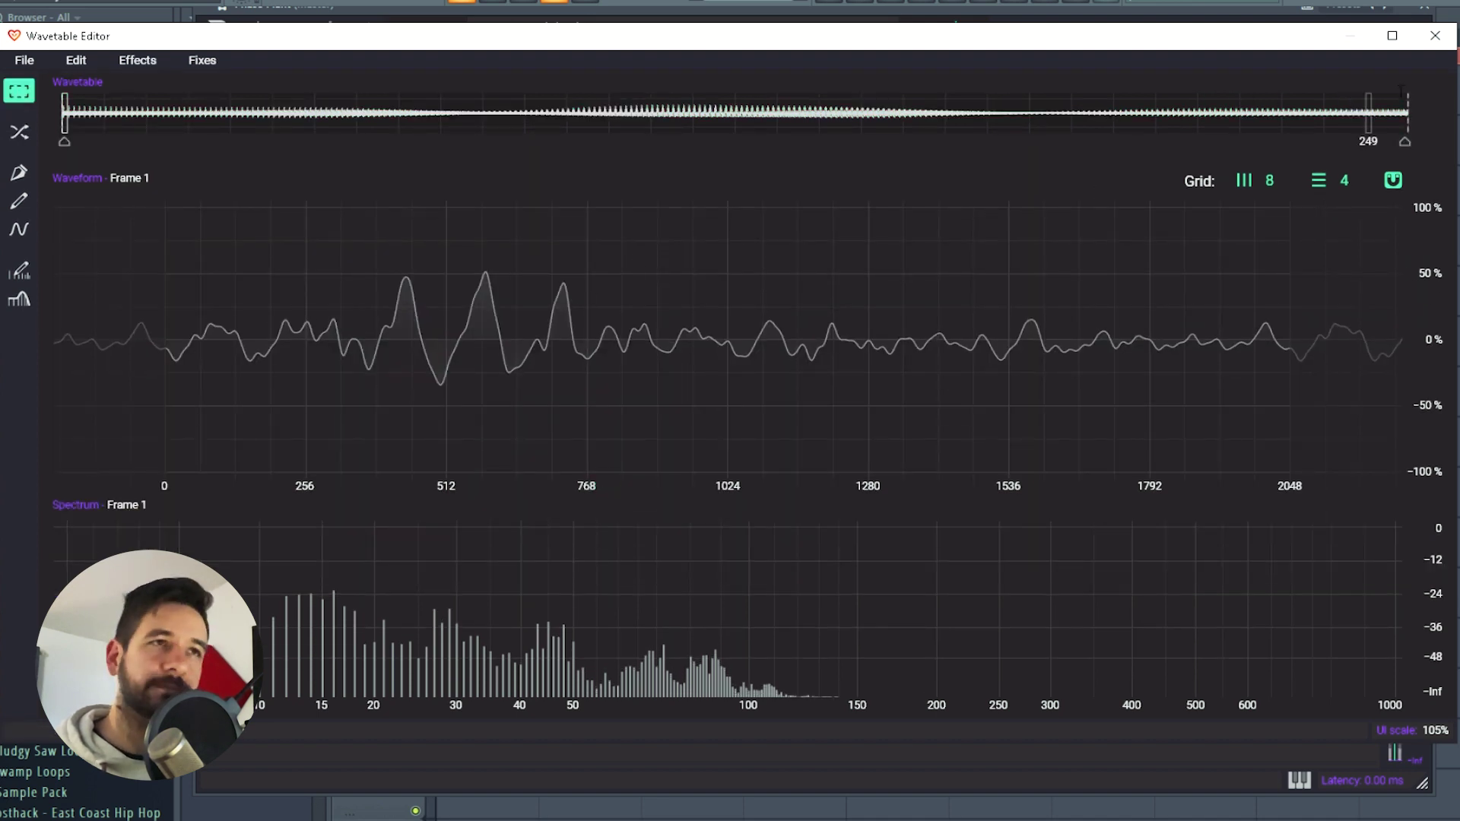
{"action": "left_click", "coordinate": [1435, 36]}
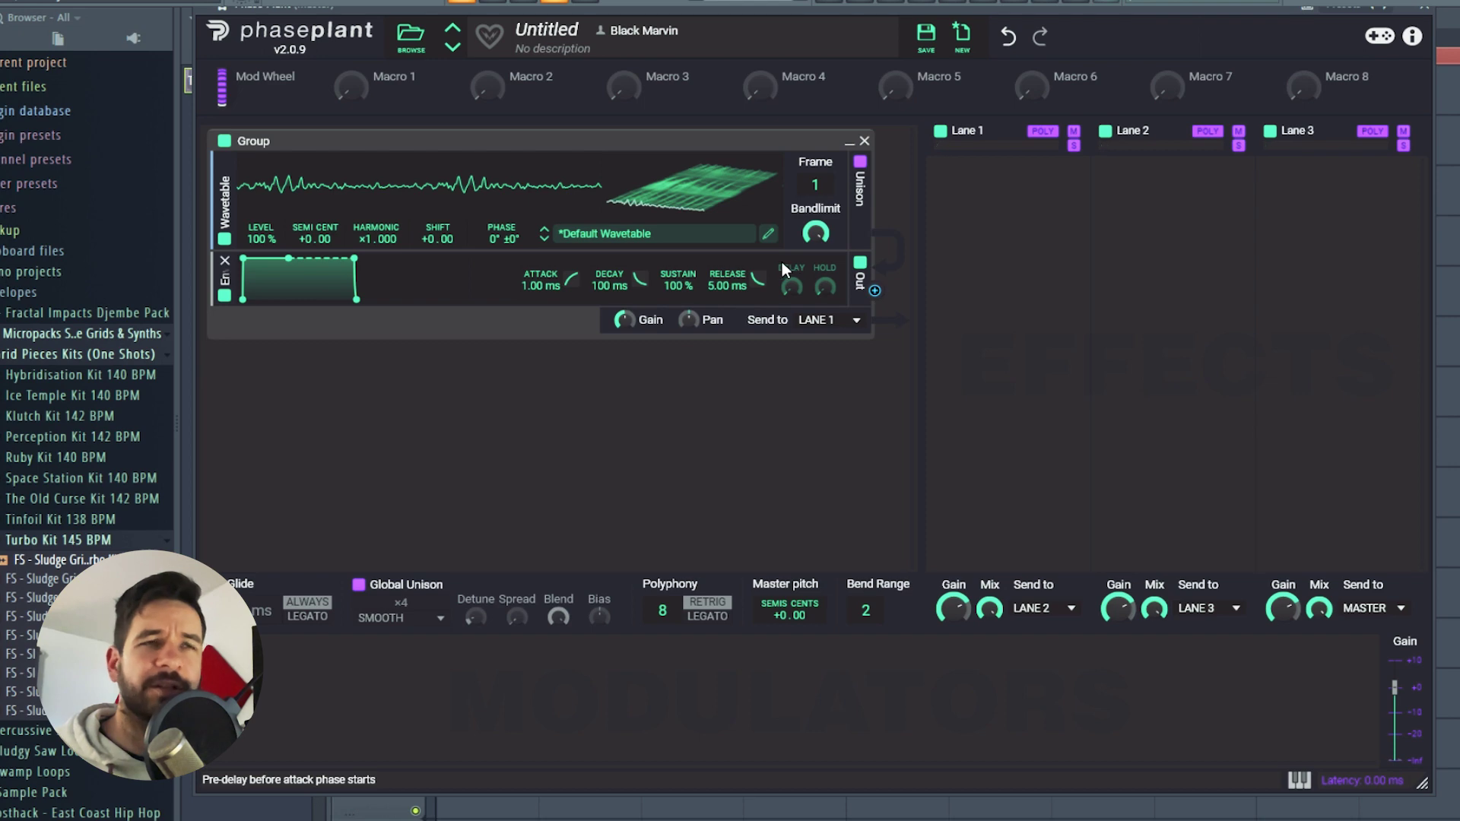
Step: Apply Normalize Frame Peak to every frame, then sweep through the normalized wavetable
{"action": "left_click", "coordinate": [769, 236]}
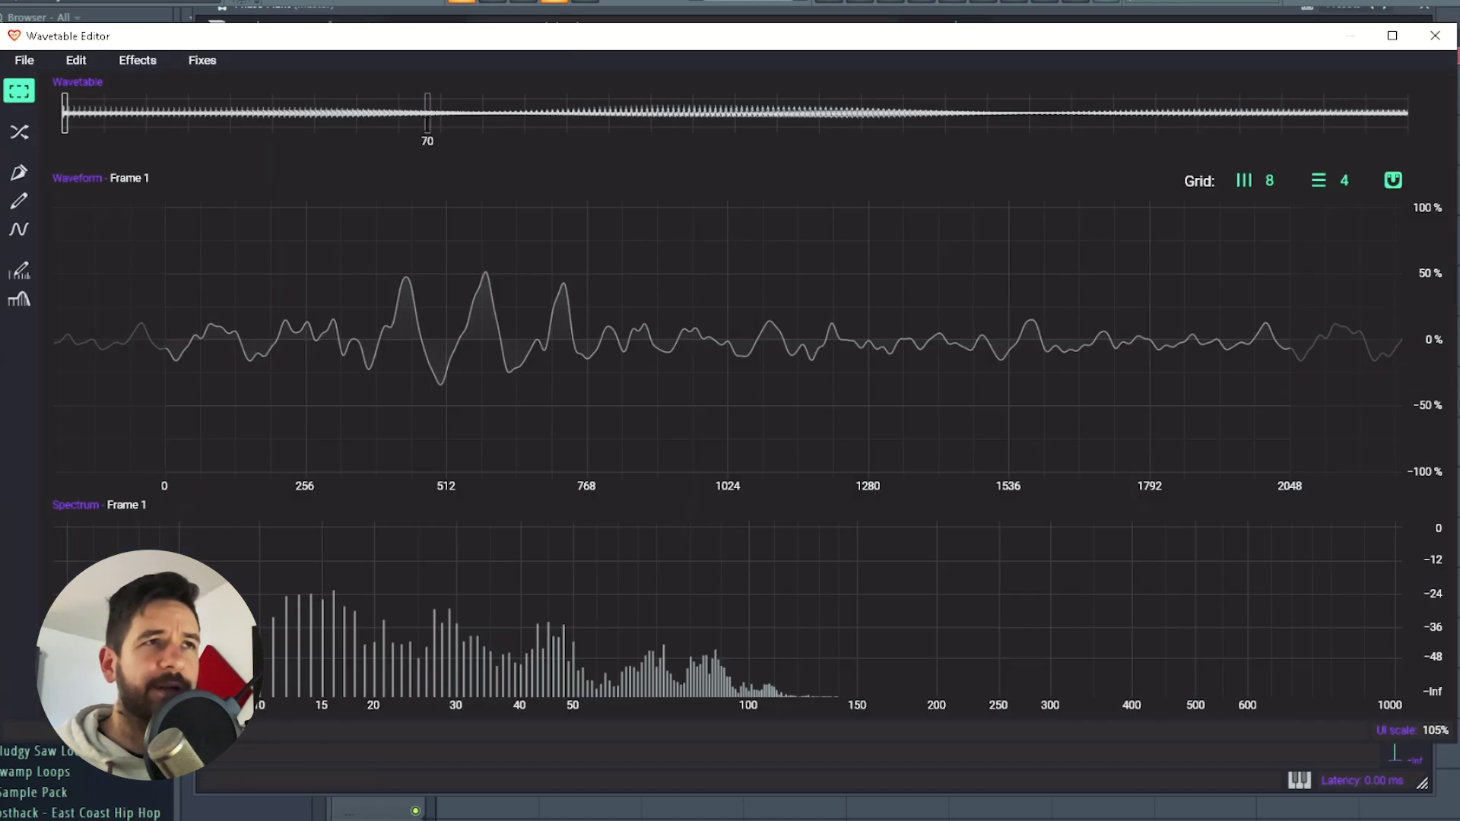
{"action": "left_click", "coordinate": [204, 60]}
{"action": "left_click", "coordinate": [272, 139]}
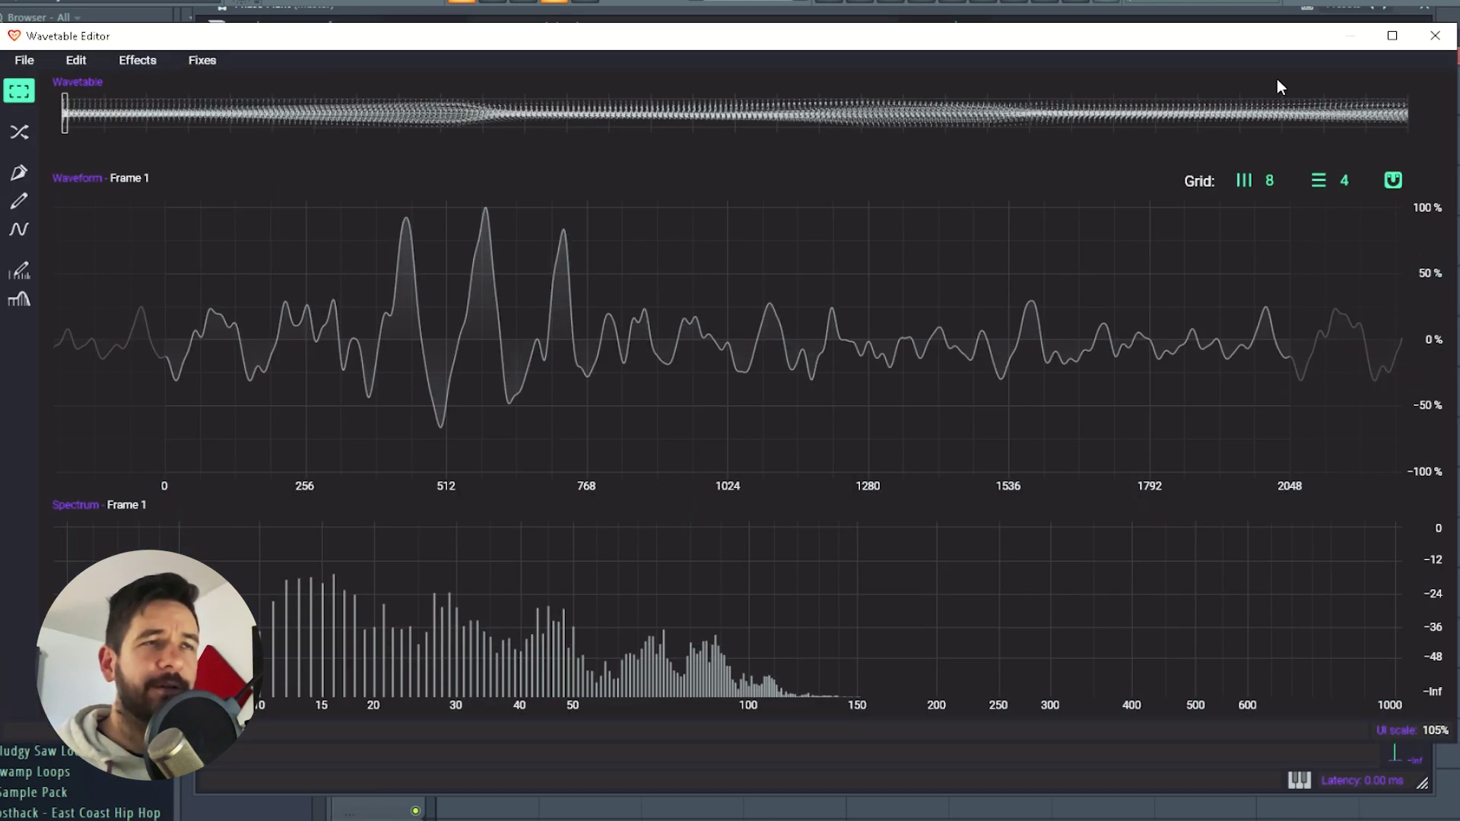
{"action": "left_click", "coordinate": [1433, 35]}
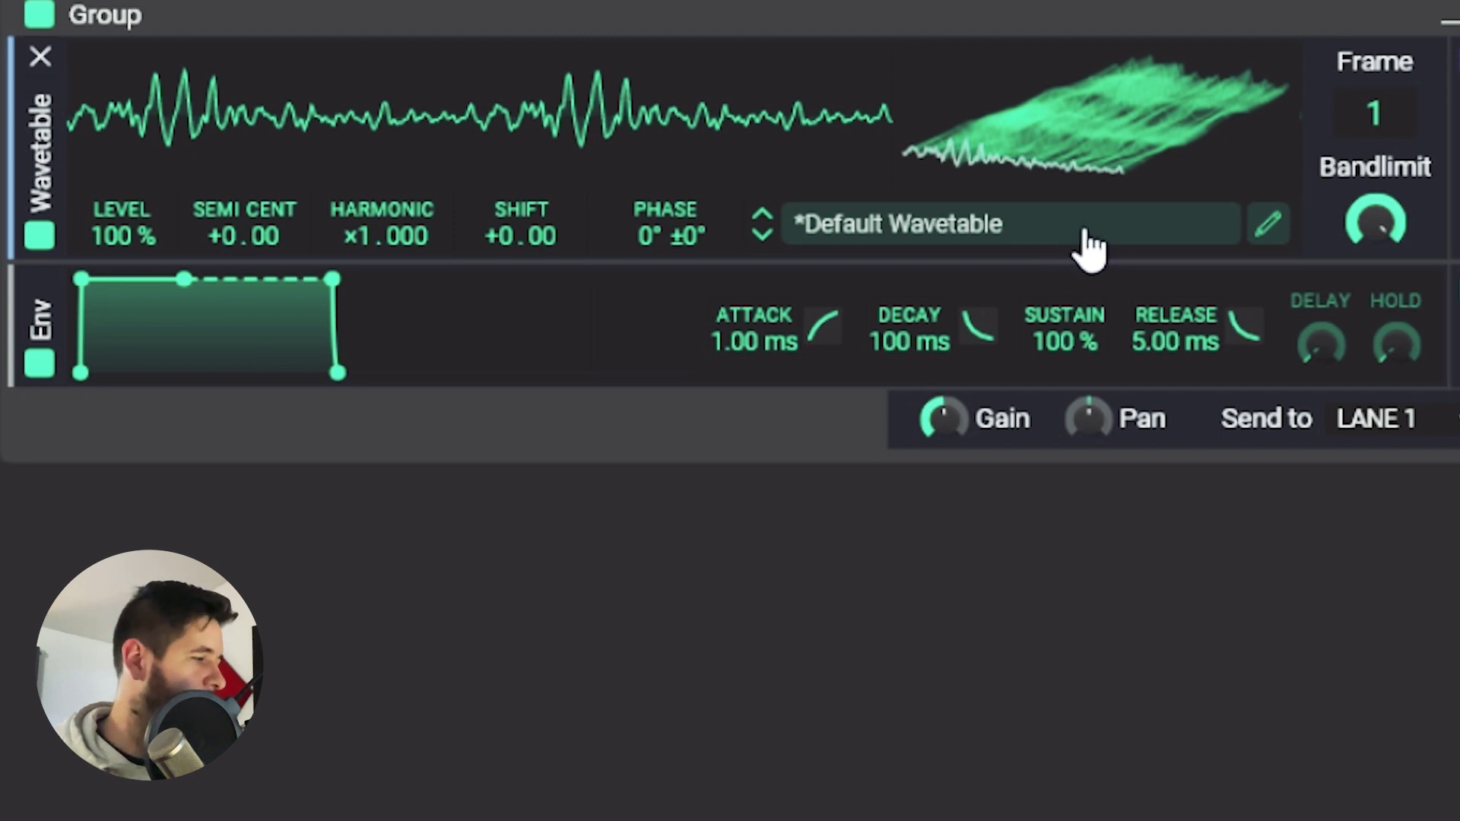
{"action": "left_click_drag", "start_coordinate": [1089, 179], "coordinate": [1151, 228]}
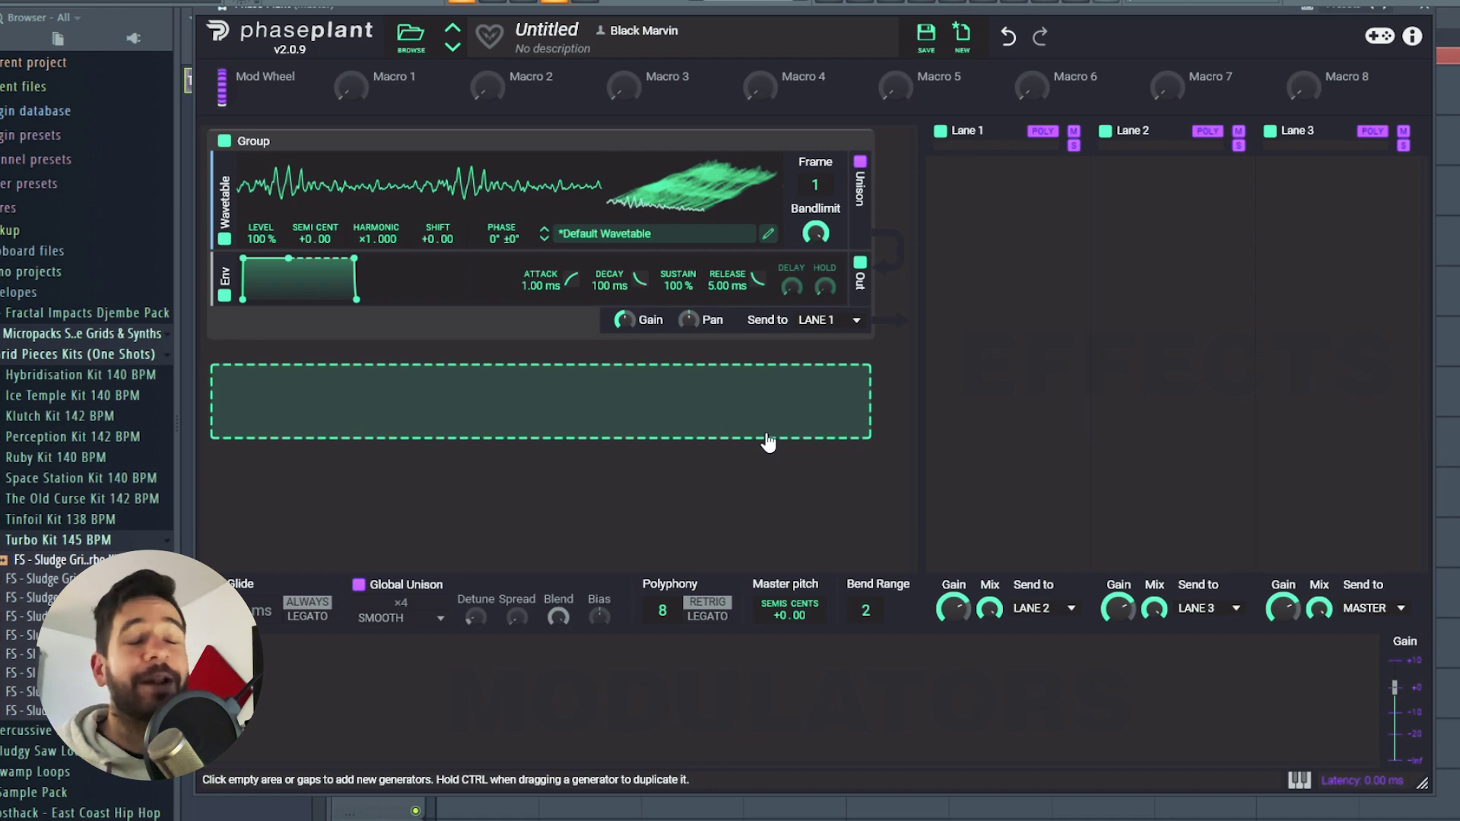
Step: Reopen the normalized wavetable in the editor and dismiss the Effects list unused
{"action": "left_click", "coordinate": [768, 234]}
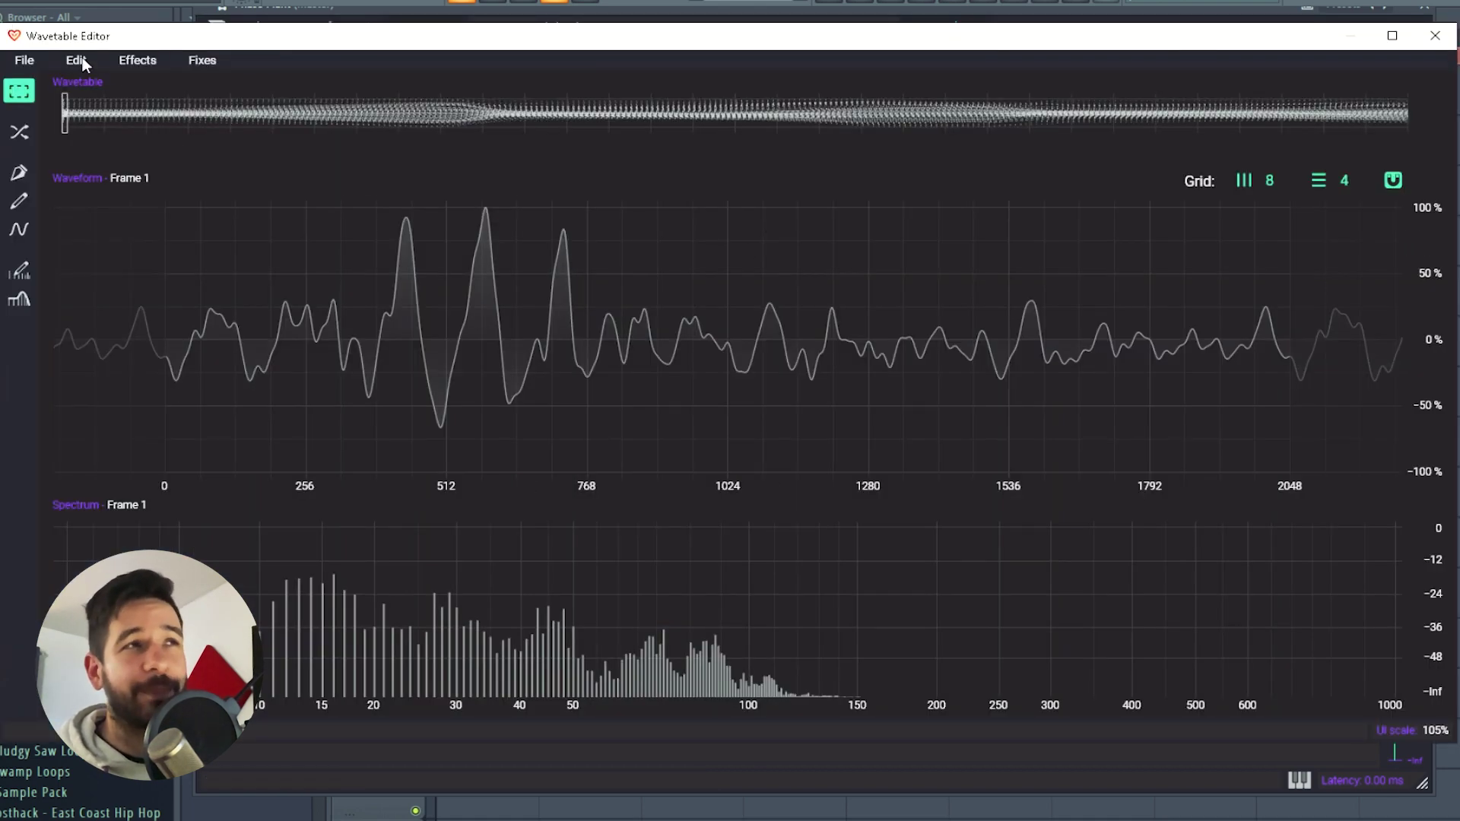
{"action": "left_click", "coordinate": [158, 69]}
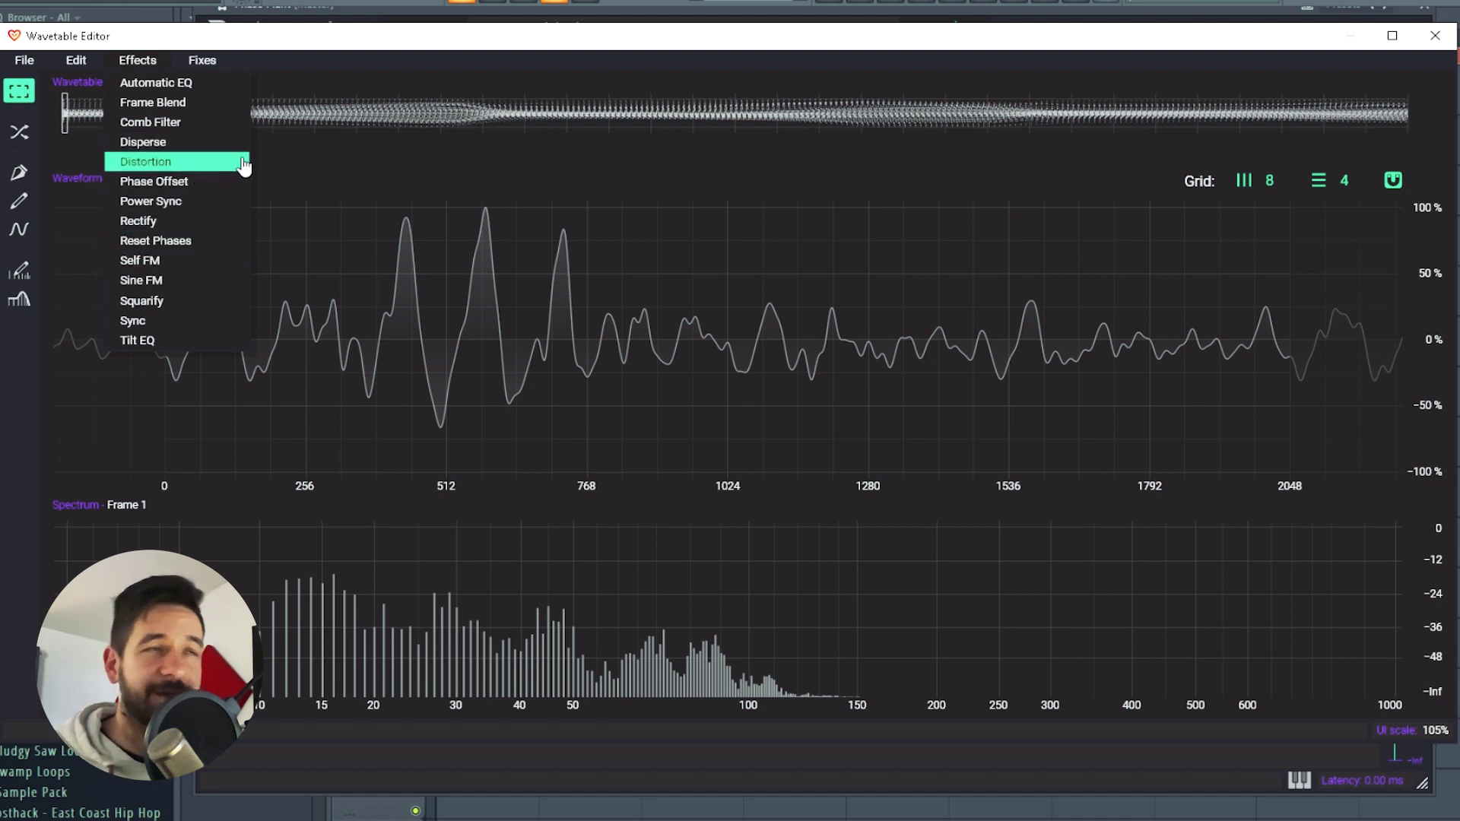
{"action": "left_click", "coordinate": [607, 164]}
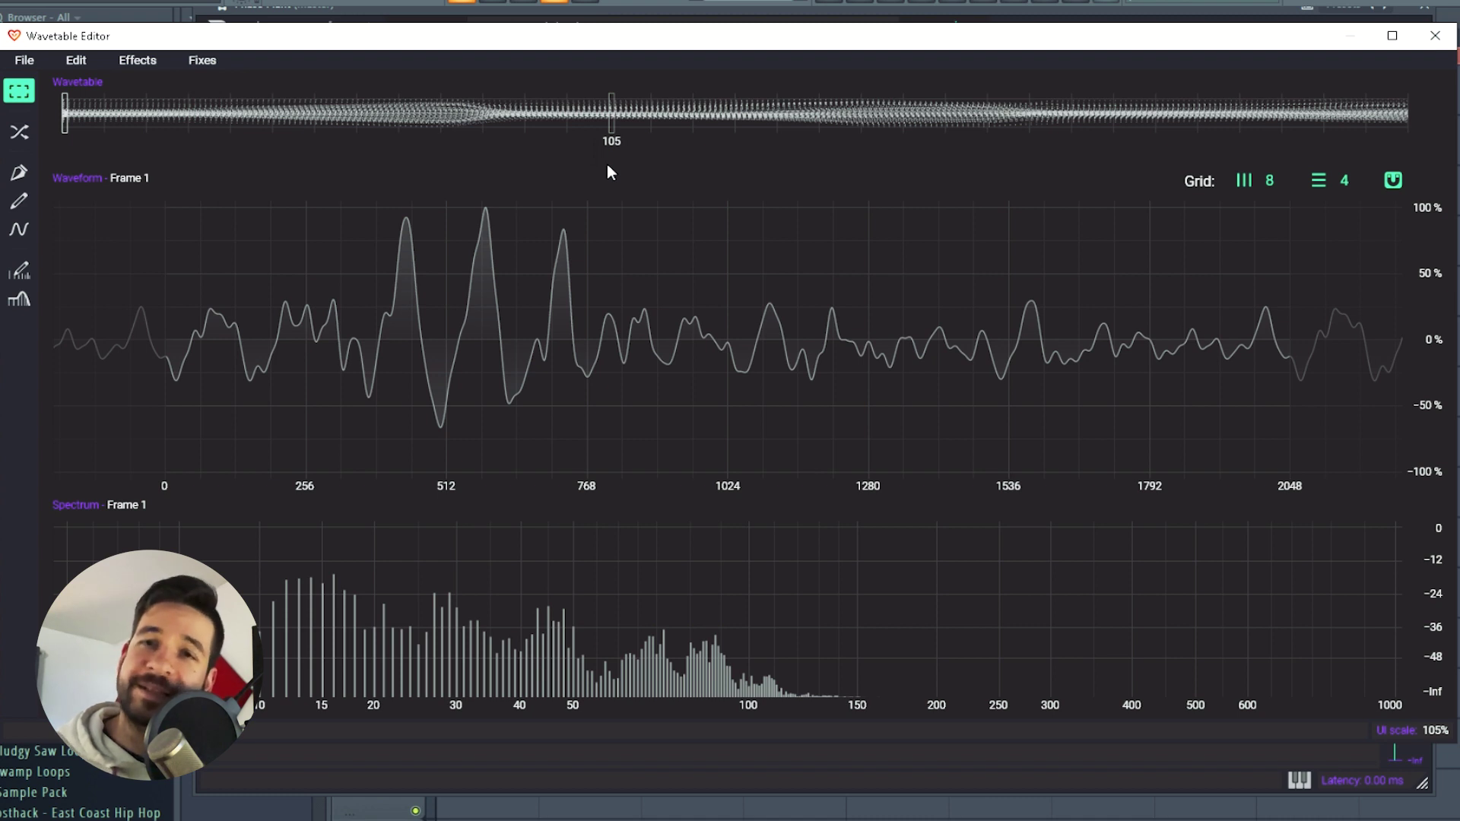